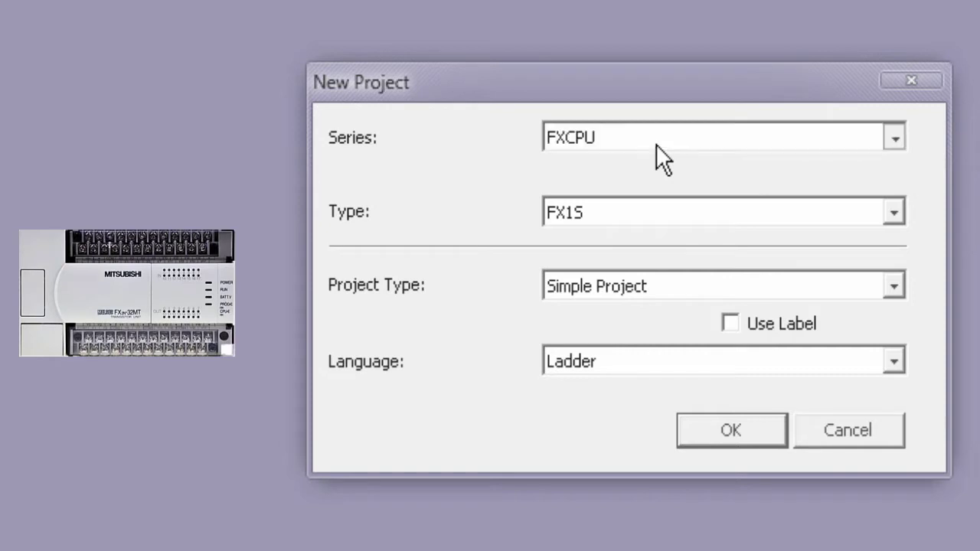
Create a new FXCPU ladder project with the PLC type set to FX2N/FX2NC.
{"action": "left_click", "coordinate": [657, 145]}
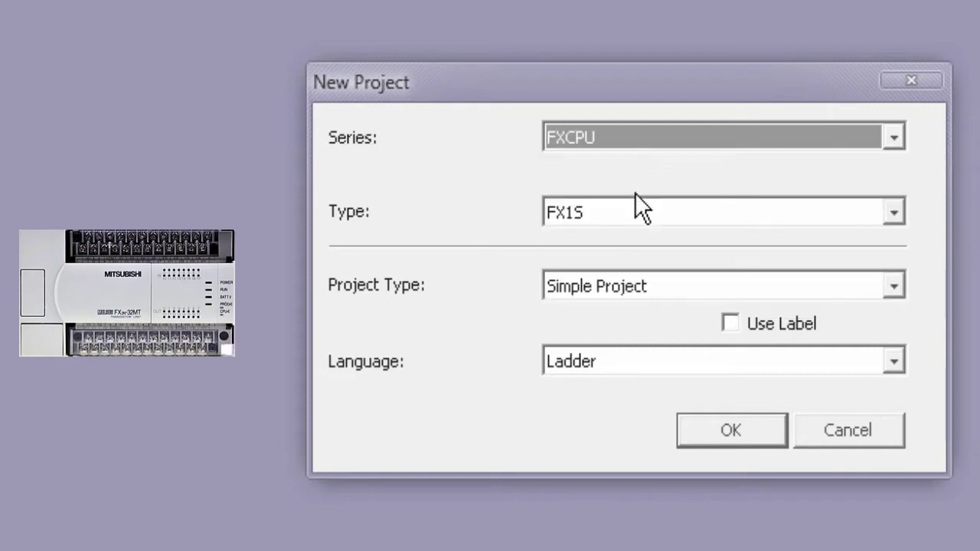
{"action": "left_click", "coordinate": [632, 213]}
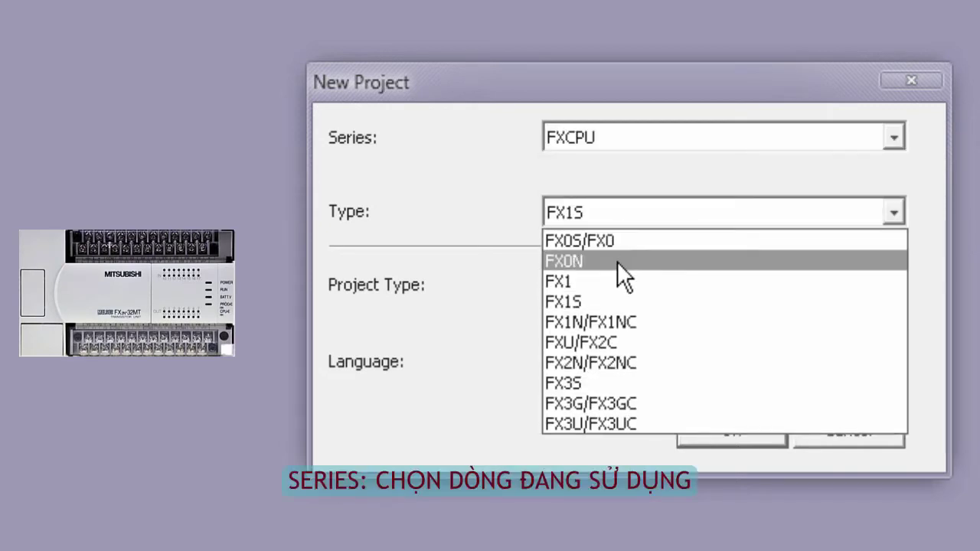
{"action": "left_click", "coordinate": [627, 363]}
{"action": "left_click", "coordinate": [729, 427]}
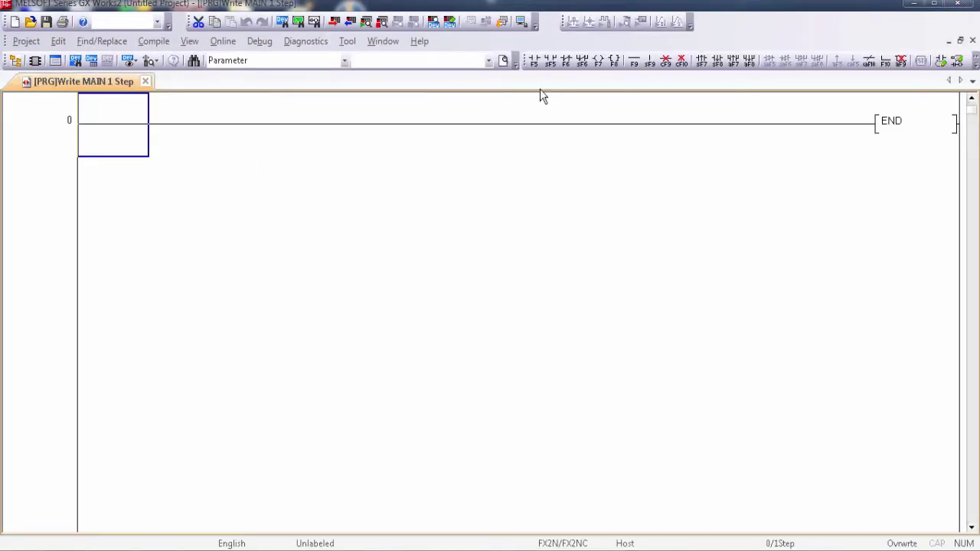
Build the first rung with a normally open contact M0 driving the instruction SET Y0.
{"action": "left_click", "coordinate": [534, 61]}
{"action": "type", "text": "m"}
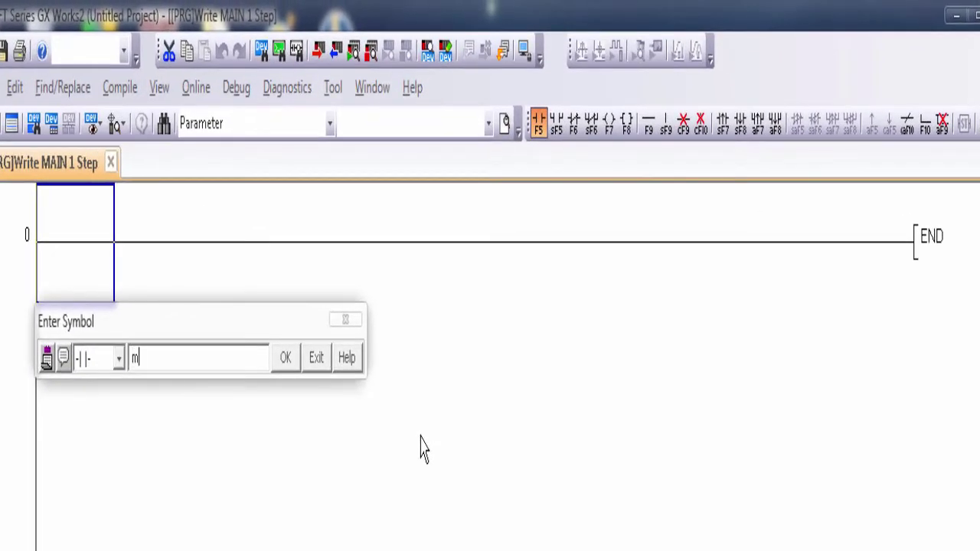
{"action": "type", "text": "0"}
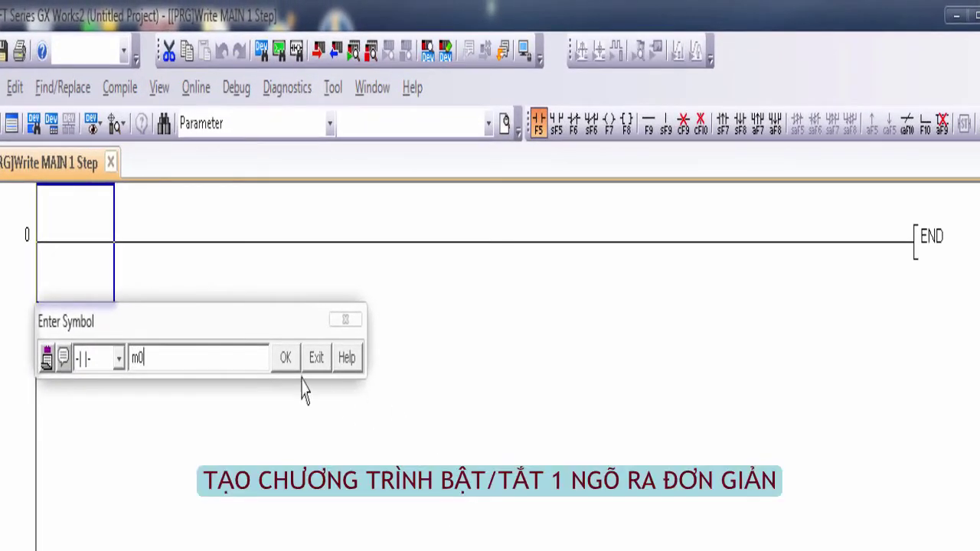
{"action": "left_click", "coordinate": [285, 357]}
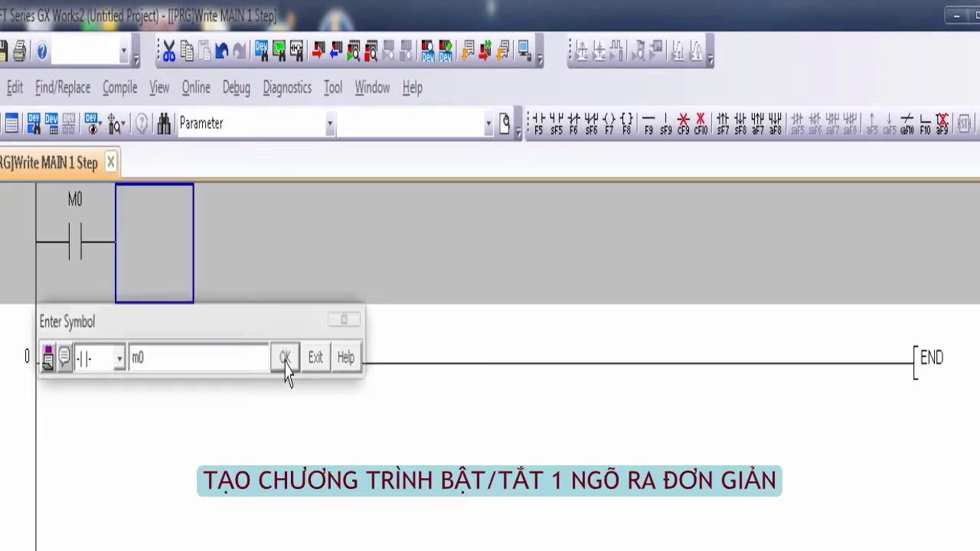
{"action": "left_click", "coordinate": [626, 124]}
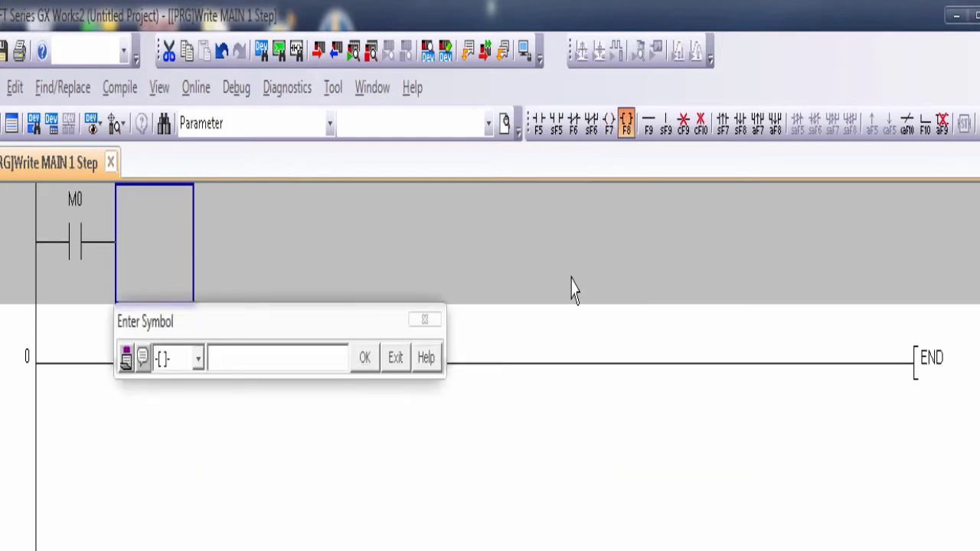
{"action": "type", "text": "set y0"}
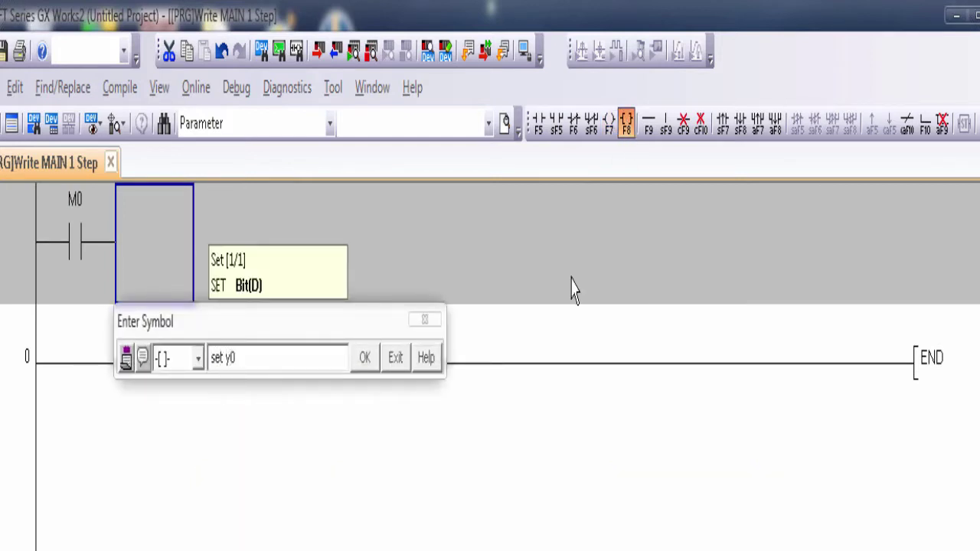
{"action": "key", "text": "Return"}
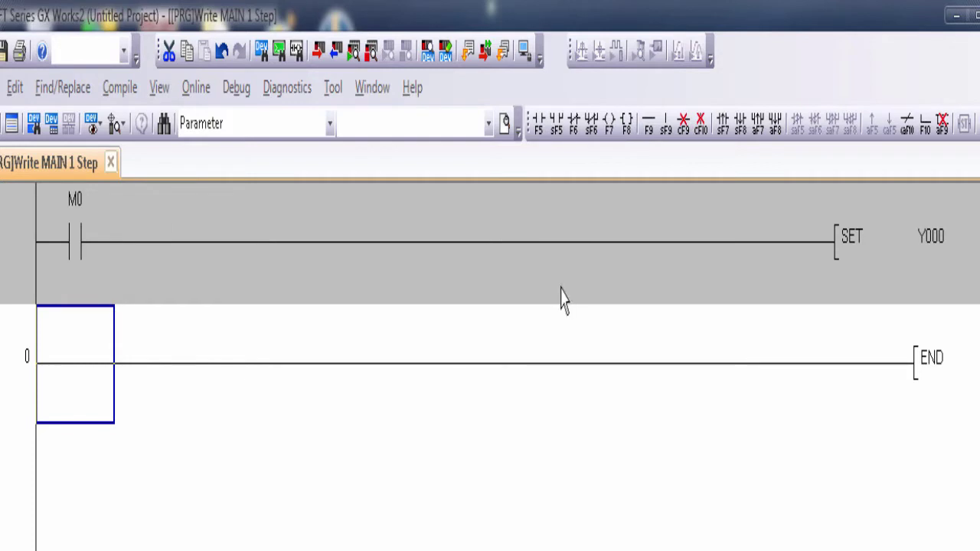
Add a second rung with a normally open contact M1 driving RST Y0, and compile the program.
{"action": "key", "text": "F5"}
{"action": "type", "text": "m1"}
{"action": "key", "text": "Return"}
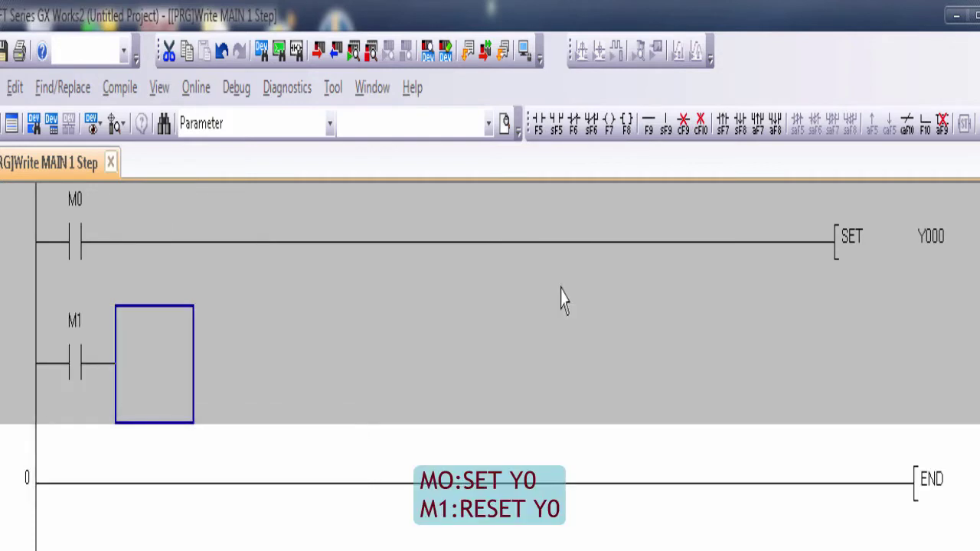
{"action": "key", "text": "F7"}
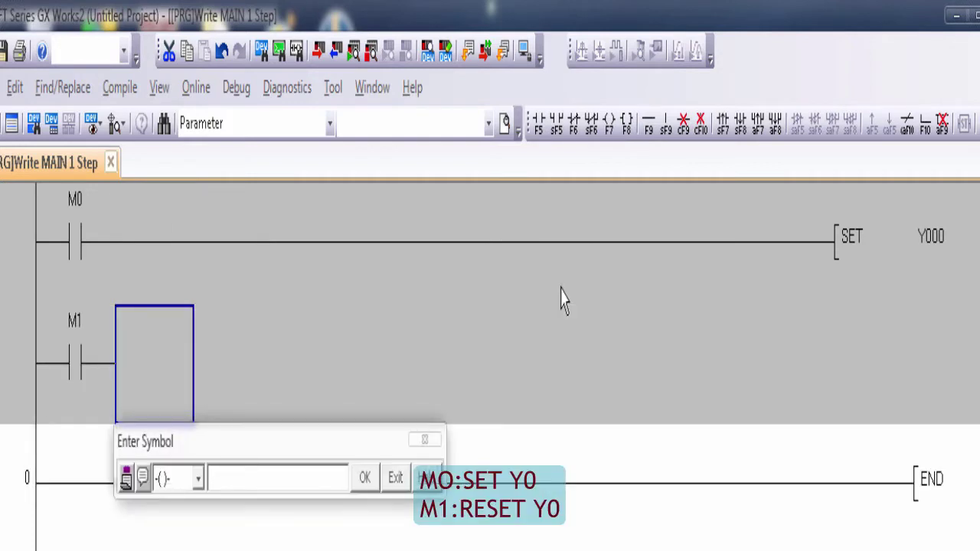
{"action": "type", "text": "rst y0"}
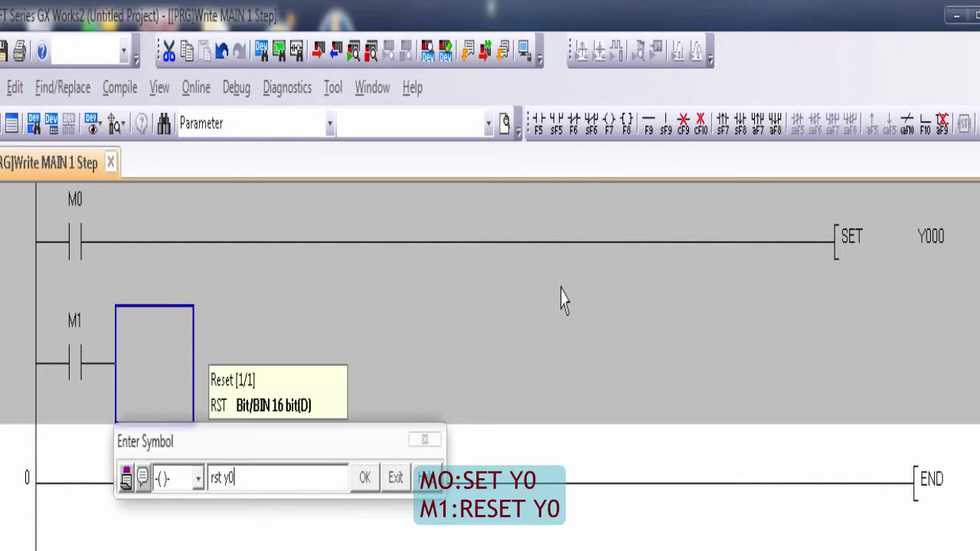
{"action": "key", "text": "Return"}
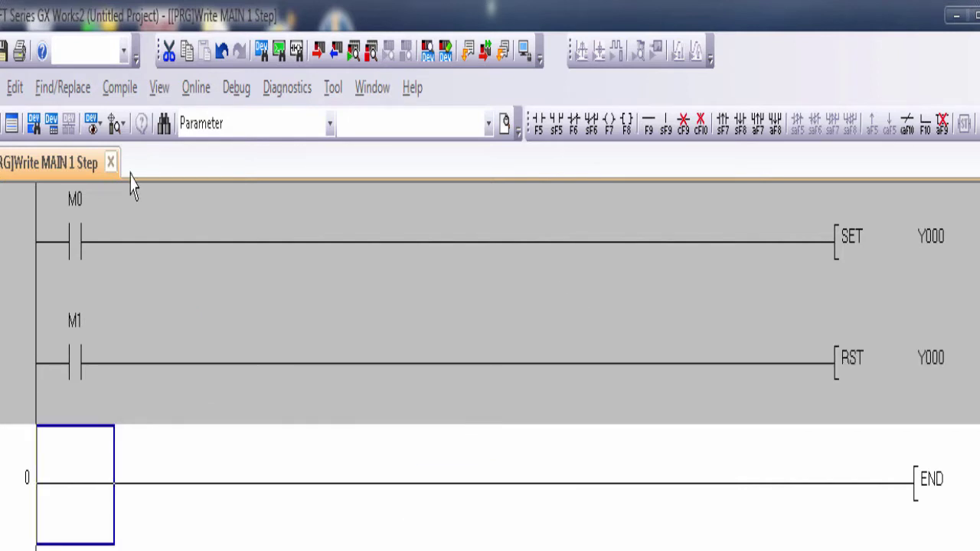
{"action": "left_click", "coordinate": [119, 88]}
{"action": "left_click", "coordinate": [132, 184]}
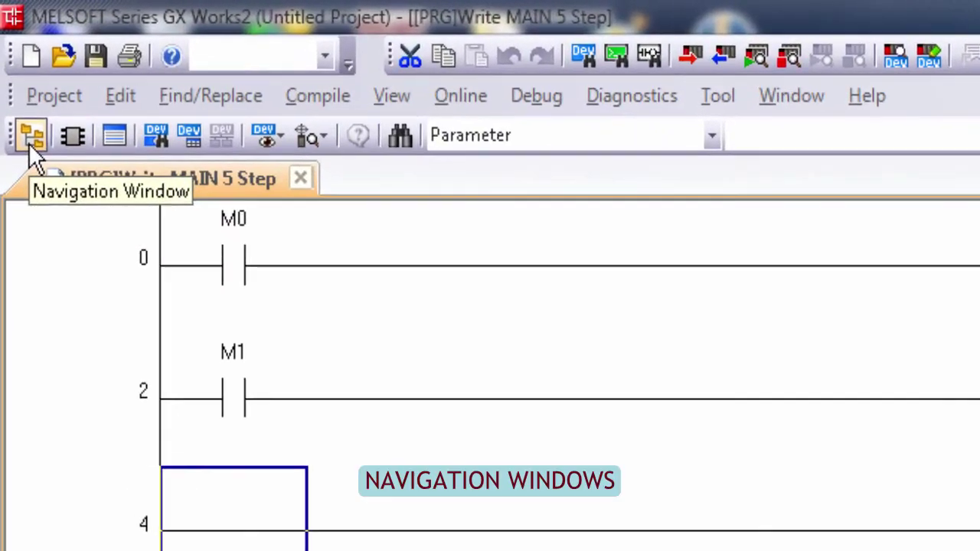
Open the transfer setup of Connection1 and set the PC-side serial interface to COM 2.
{"action": "left_click", "coordinate": [23, 109]}
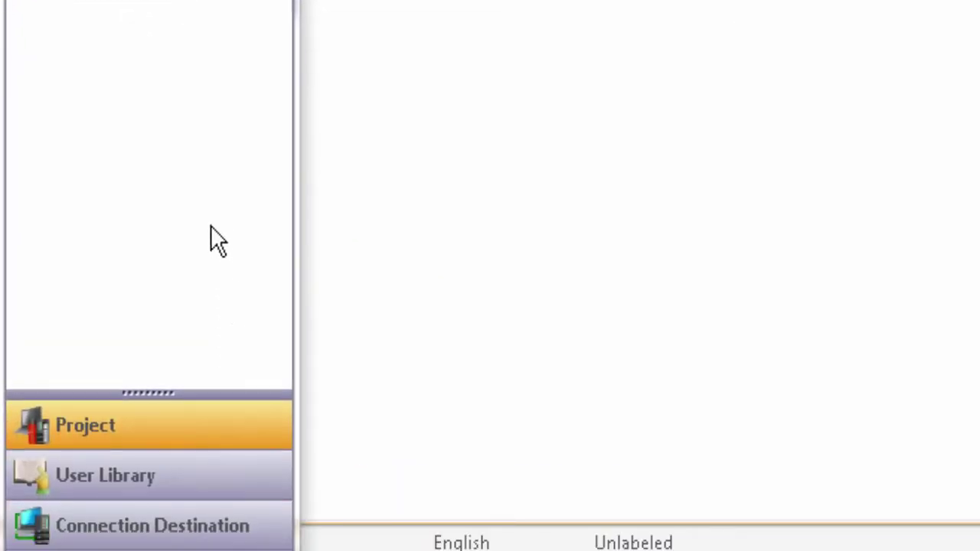
{"action": "left_click", "coordinate": [175, 538]}
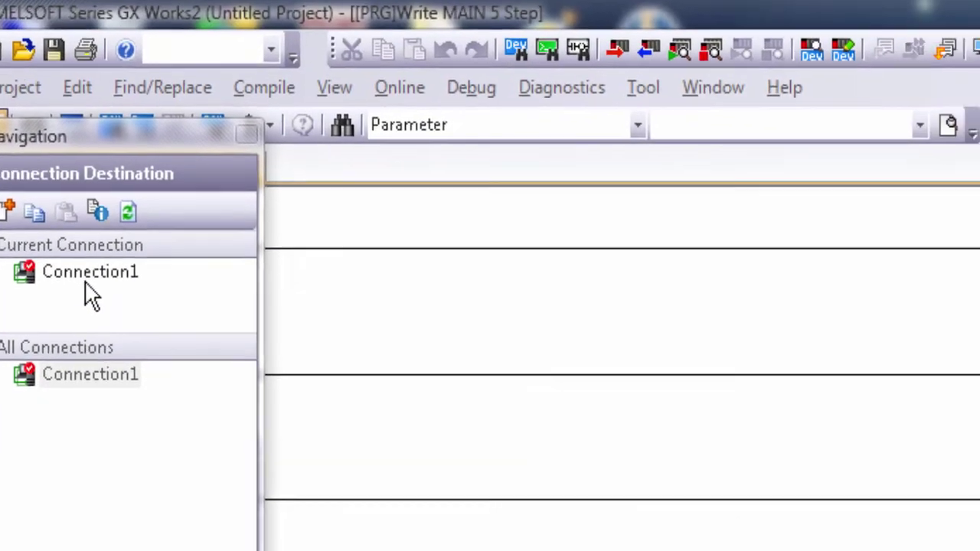
{"action": "double_click", "coordinate": [134, 295]}
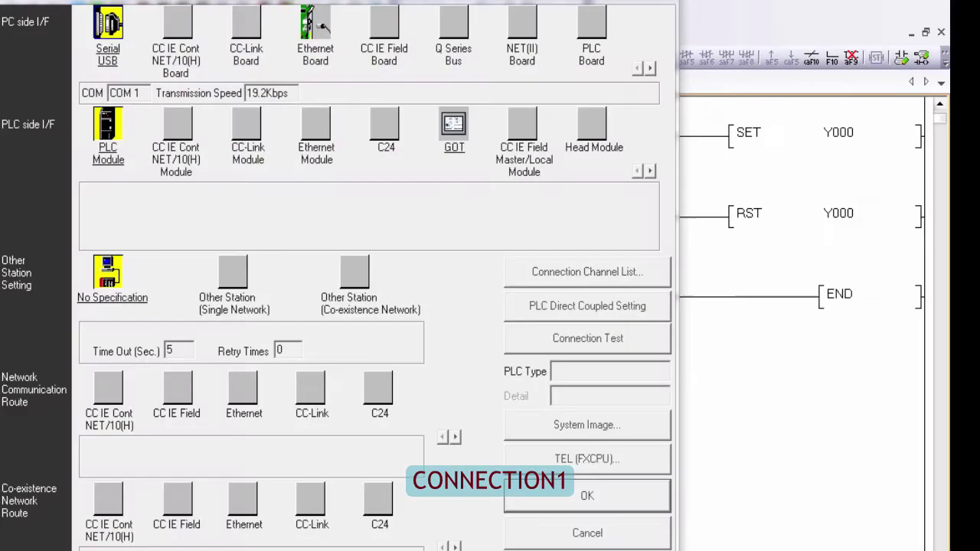
{"action": "left_click_drag", "start_coordinate": [106, 3], "coordinate": [118, 29]}
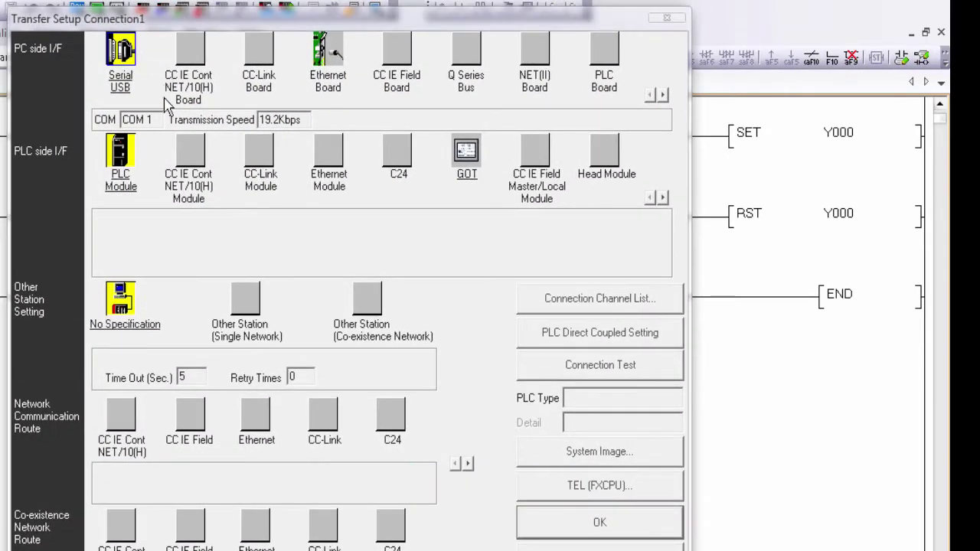
{"action": "double_click", "coordinate": [121, 90]}
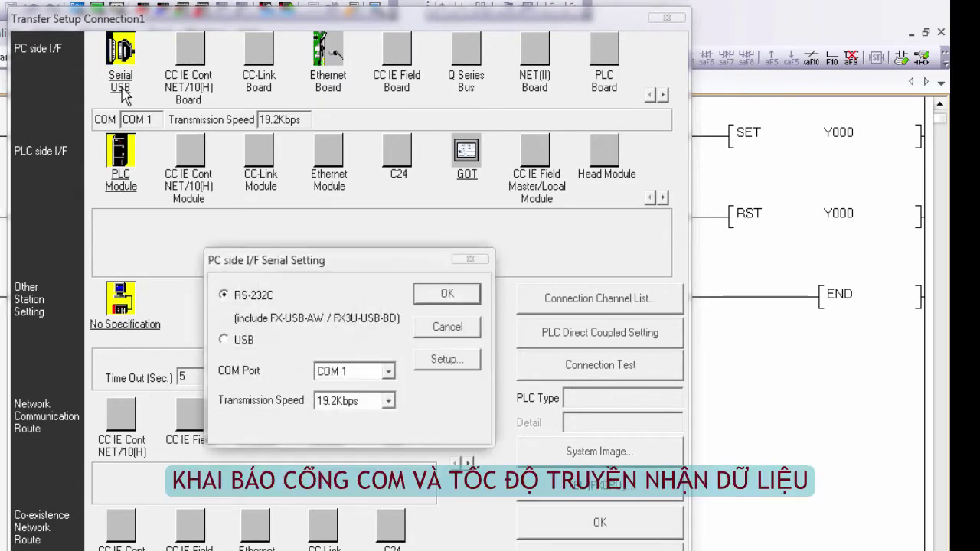
{"action": "left_click", "coordinate": [389, 372]}
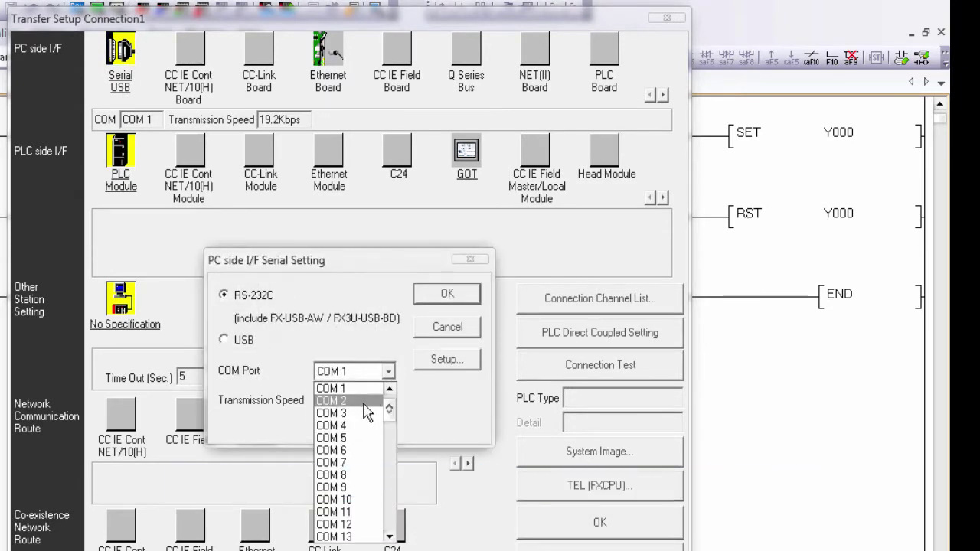
{"action": "left_click", "coordinate": [366, 400]}
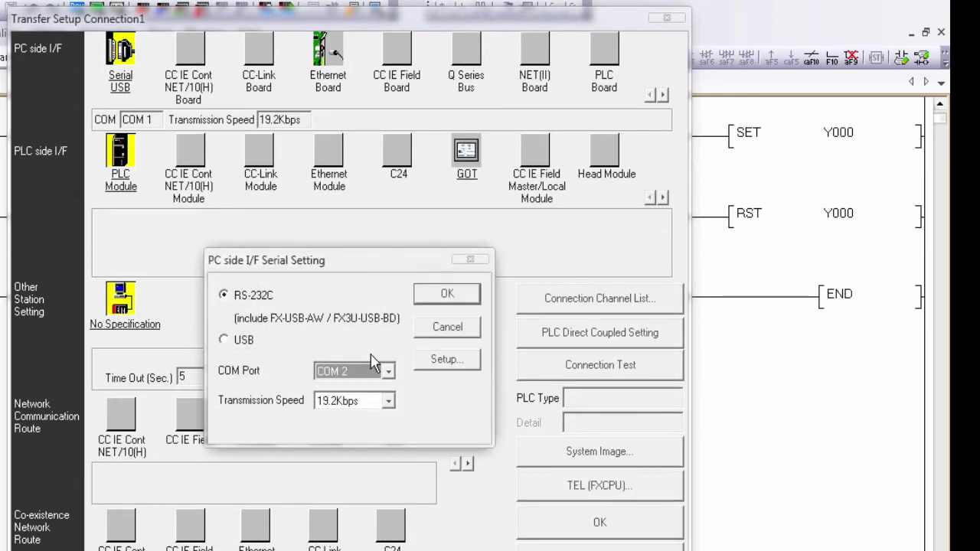
{"action": "left_click", "coordinate": [429, 297]}
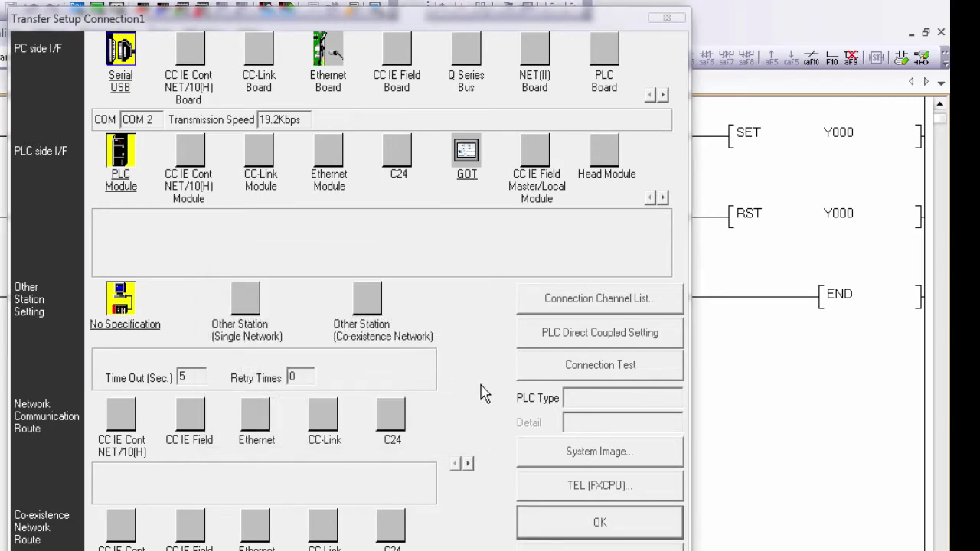
Test the connection to the PLC and accept the Connection1 transfer setup.
{"action": "left_click", "coordinate": [601, 366]}
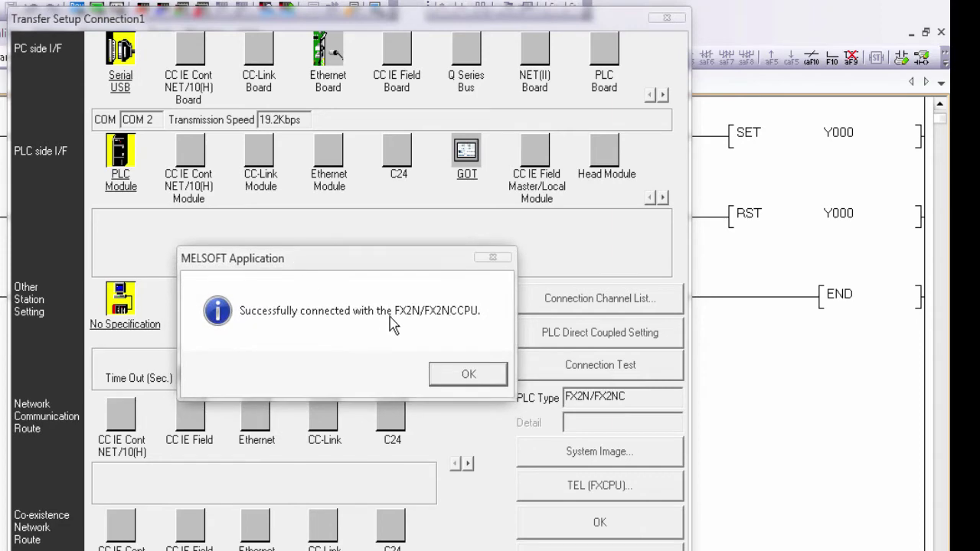
{"action": "left_click", "coordinate": [468, 374]}
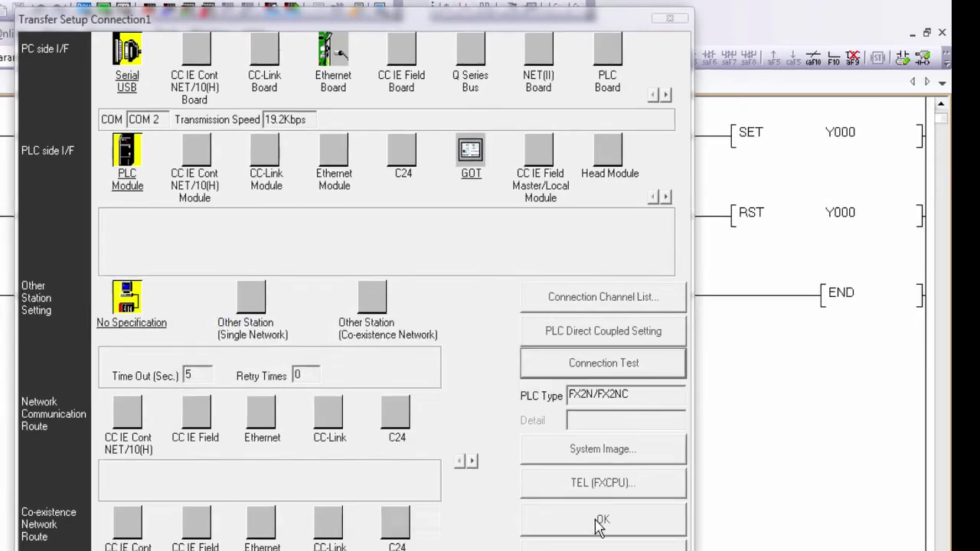
{"action": "left_click", "coordinate": [595, 522]}
{"action": "left_click", "coordinate": [35, 66]}
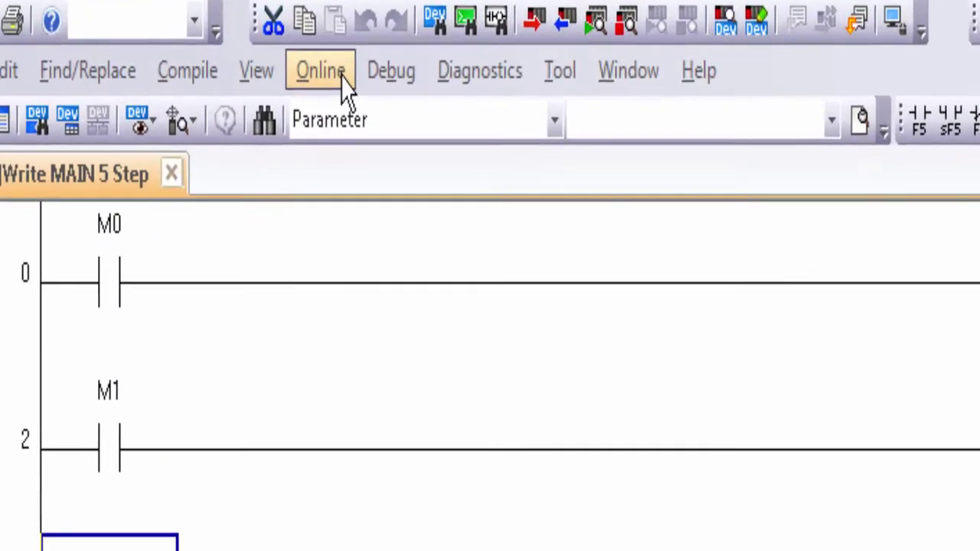
Write the parameters and the MAIN program to the PLC, allowing the CPU to be stopped for writing.
{"action": "left_click", "coordinate": [343, 80]}
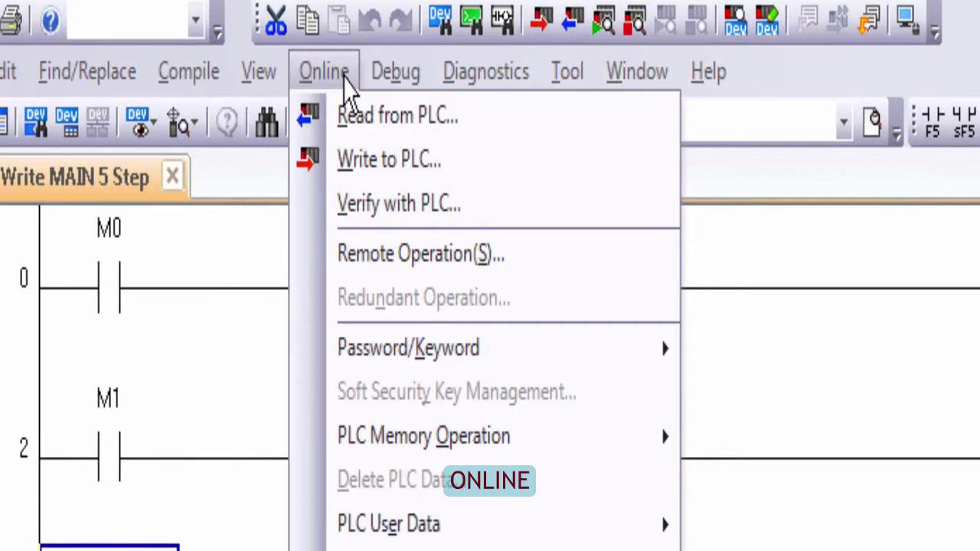
{"action": "left_click", "coordinate": [366, 164]}
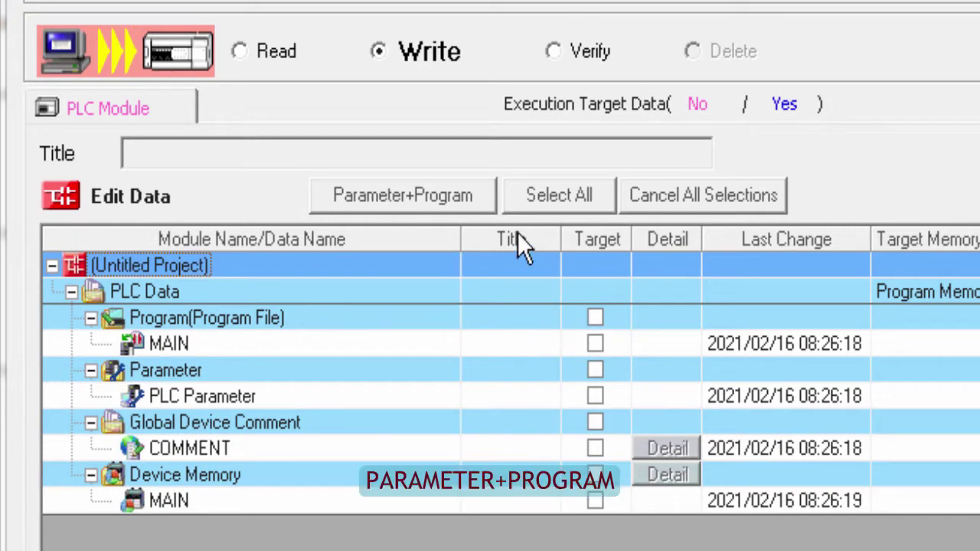
{"action": "left_click", "coordinate": [394, 205]}
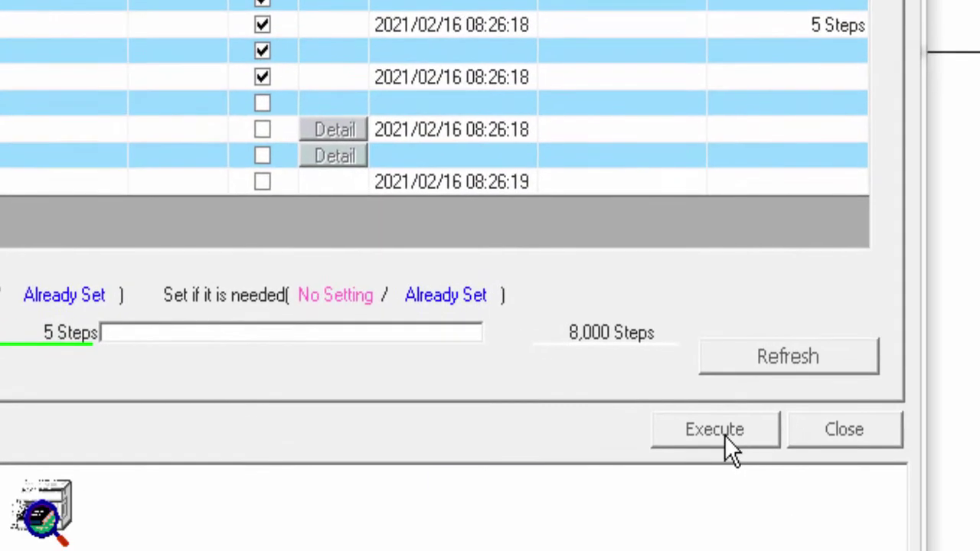
{"action": "left_click", "coordinate": [724, 435]}
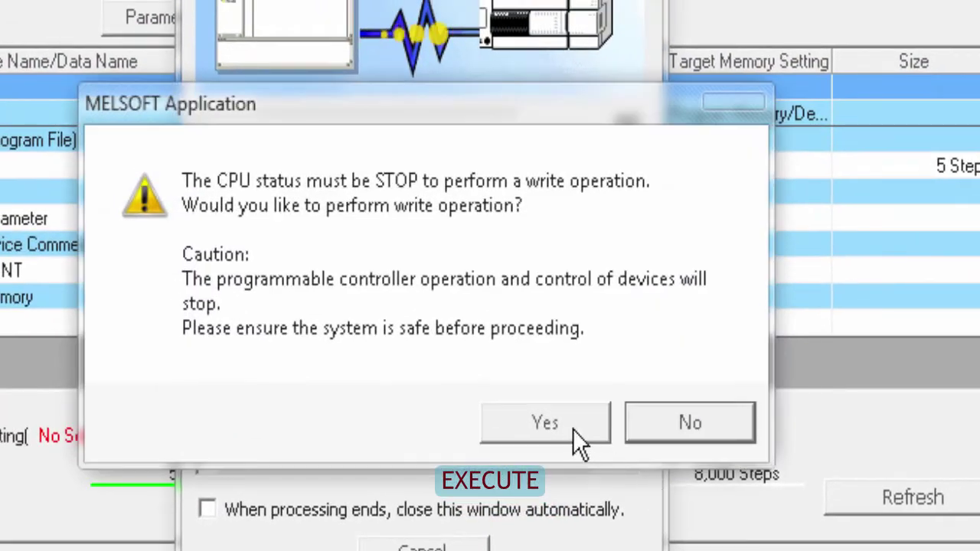
{"action": "left_click", "coordinate": [549, 401]}
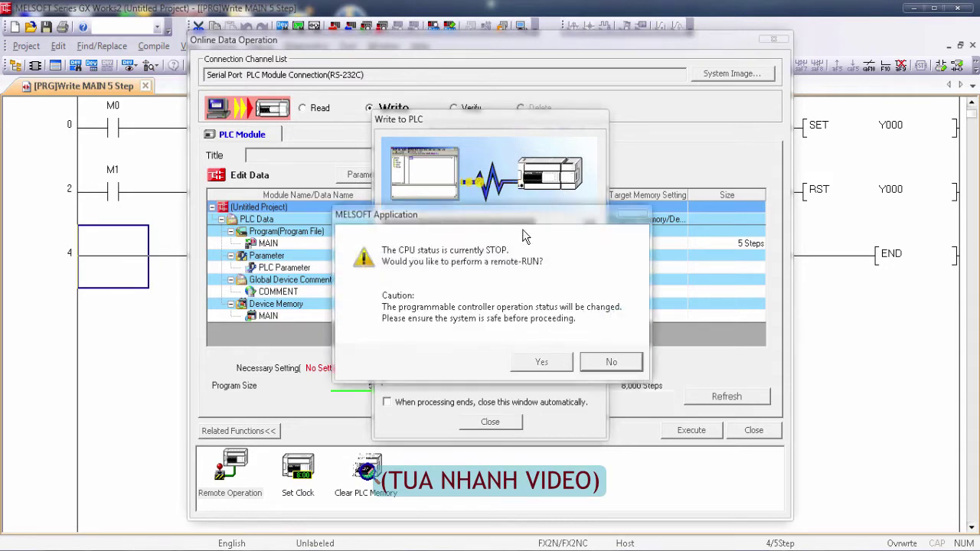
Put the PLC back into operation with a remote RUN and close the online data transfer.
{"action": "left_click_drag", "start_coordinate": [512, 215], "coordinate": [523, 202]}
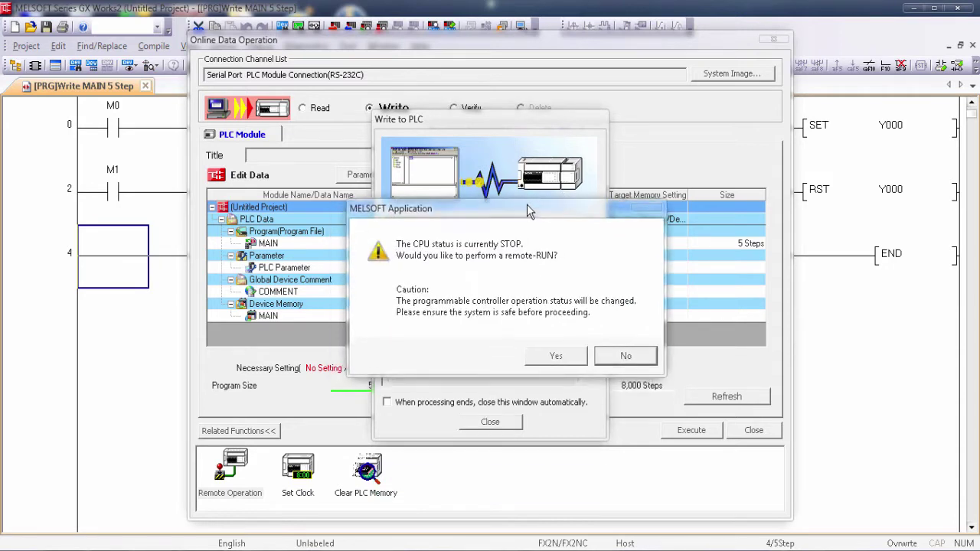
{"action": "left_click", "coordinate": [557, 351]}
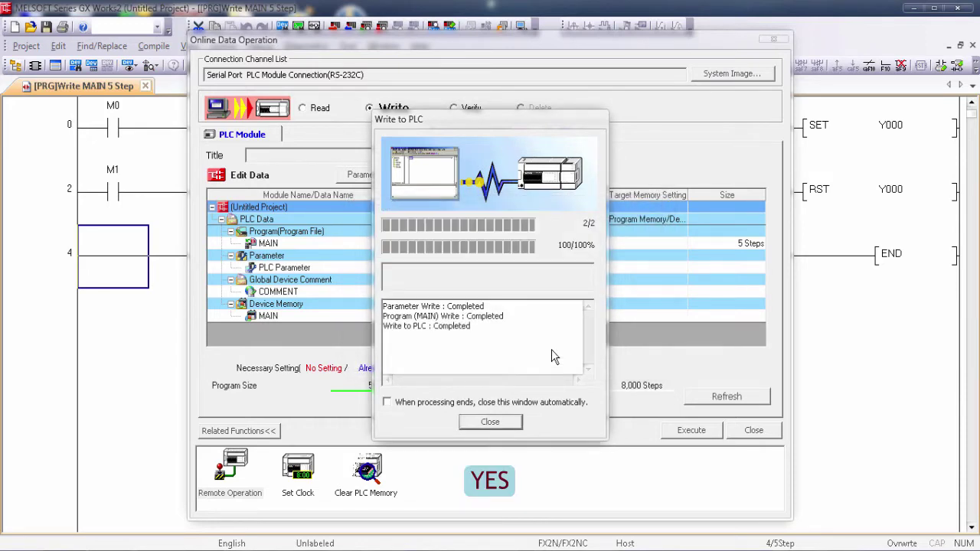
{"action": "left_click", "coordinate": [474, 421]}
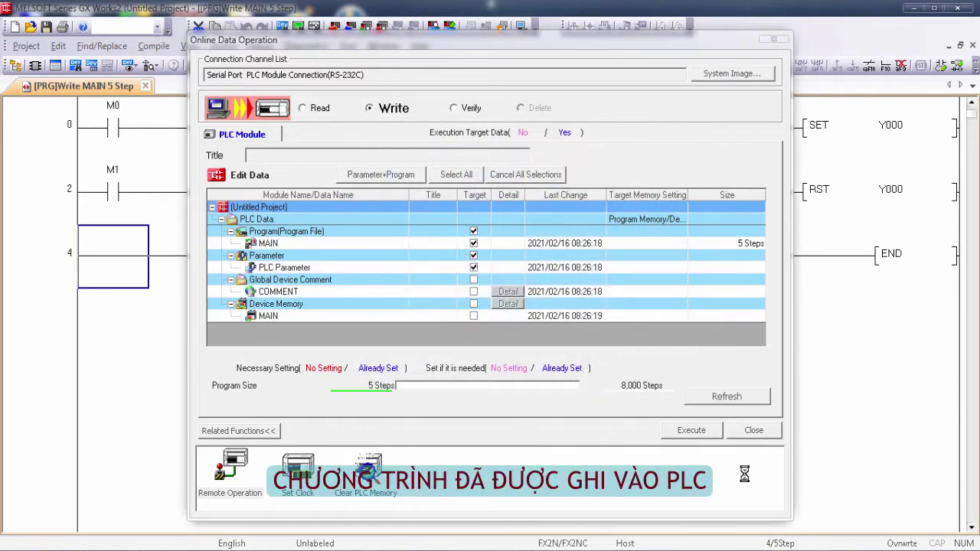
{"action": "left_click", "coordinate": [754, 431]}
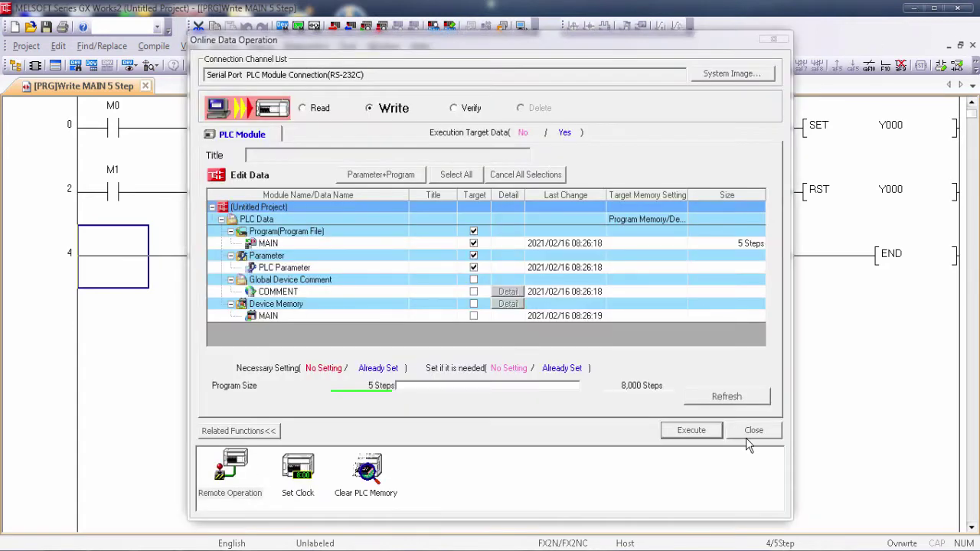
{"action": "left_click", "coordinate": [749, 435]}
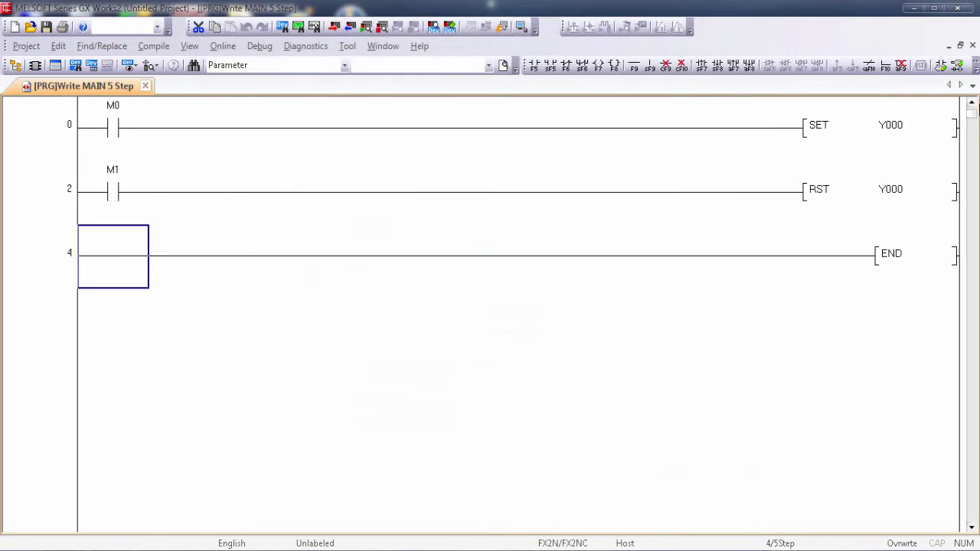
Minimise the ladder editor, refresh the desktop and start GT Designer3 from the installed programs.
{"action": "left_click", "coordinate": [913, 9]}
{"action": "right_click", "coordinate": [619, 247]}
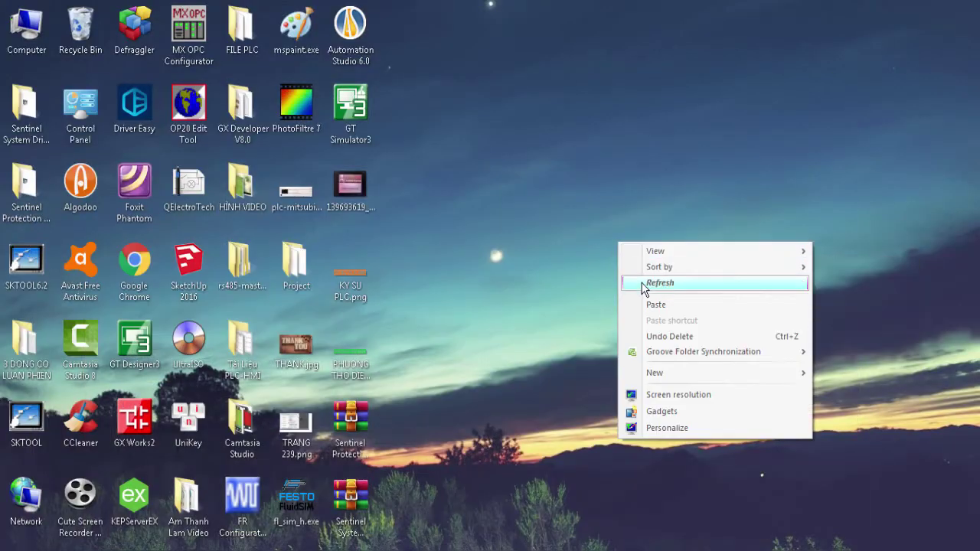
{"action": "left_click", "coordinate": [642, 282]}
{"action": "key", "text": "super"}
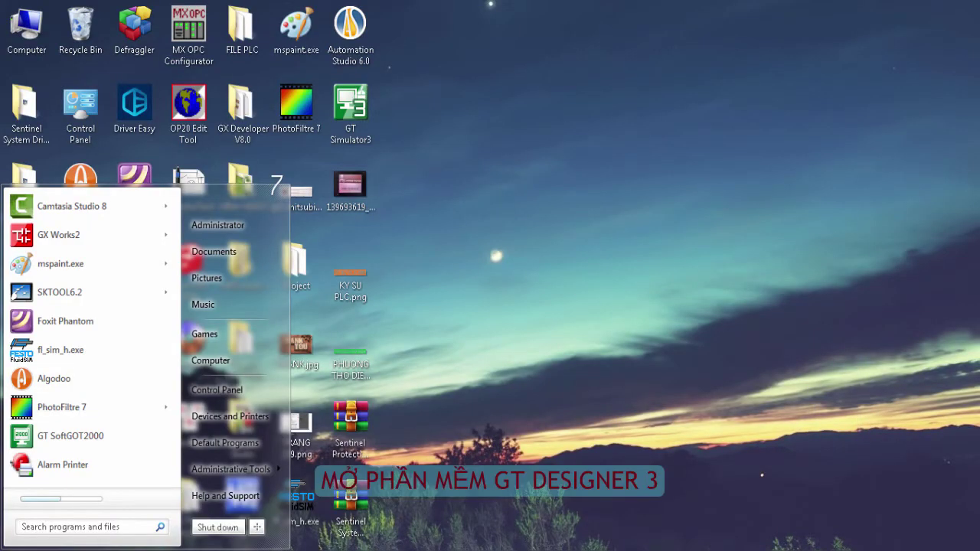
{"action": "type", "text": "gt"}
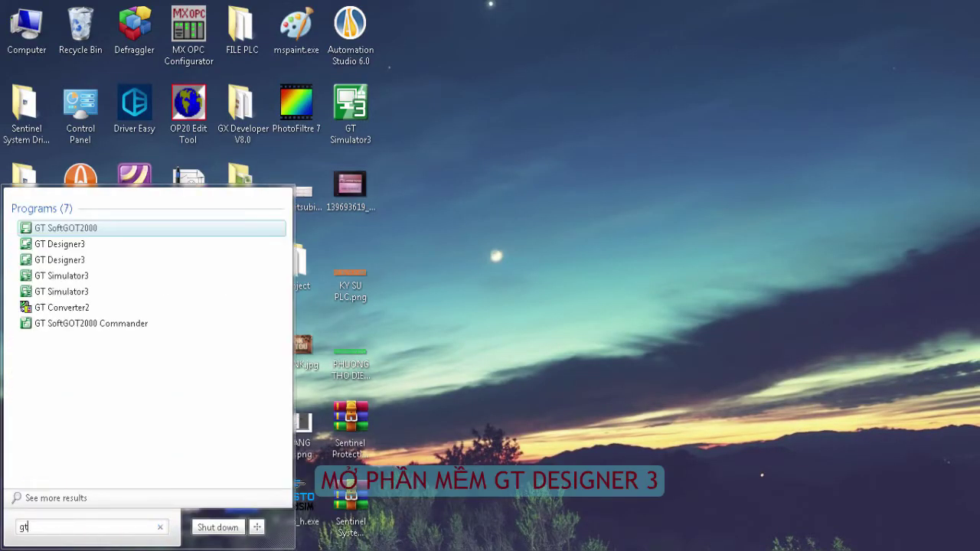
{"action": "left_click", "coordinate": [71, 262]}
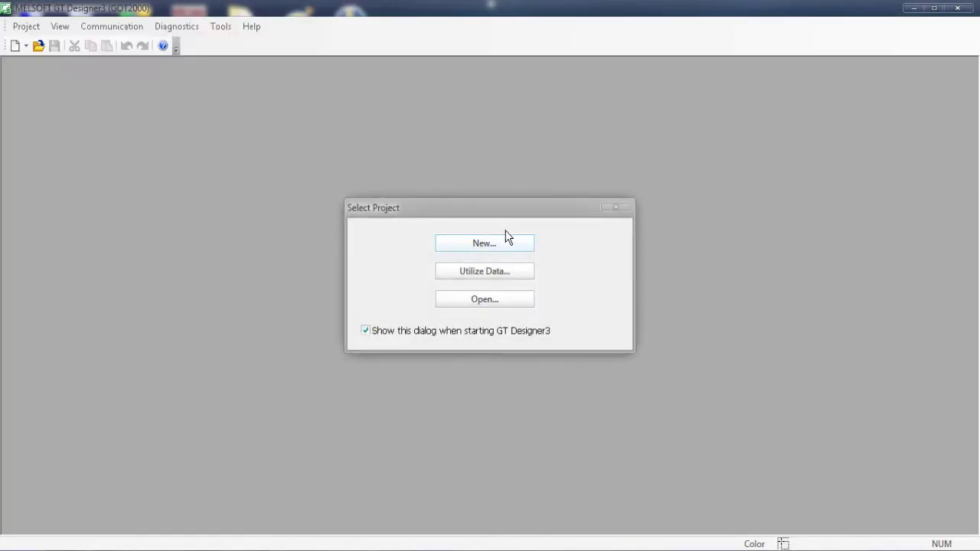
{"action": "left_click", "coordinate": [463, 247]}
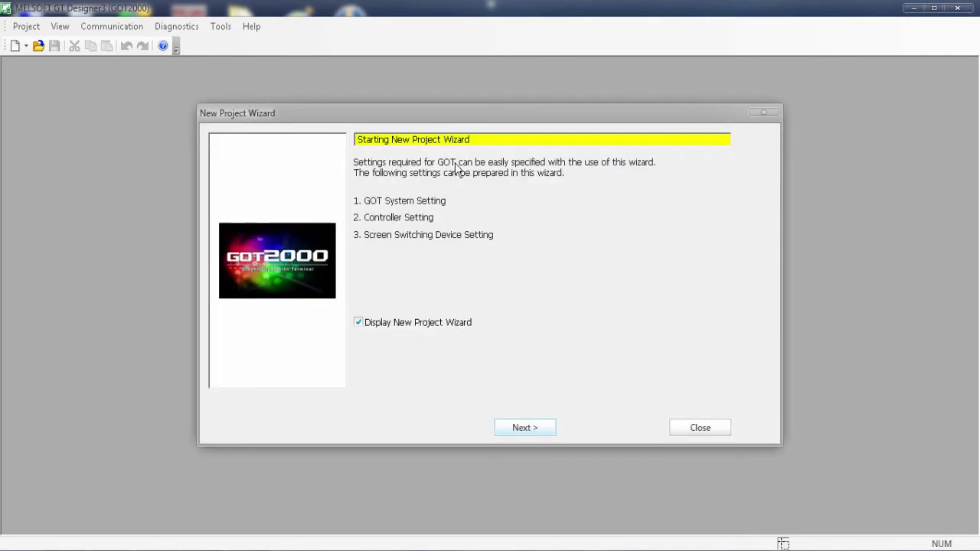
{"action": "left_click", "coordinate": [523, 428]}
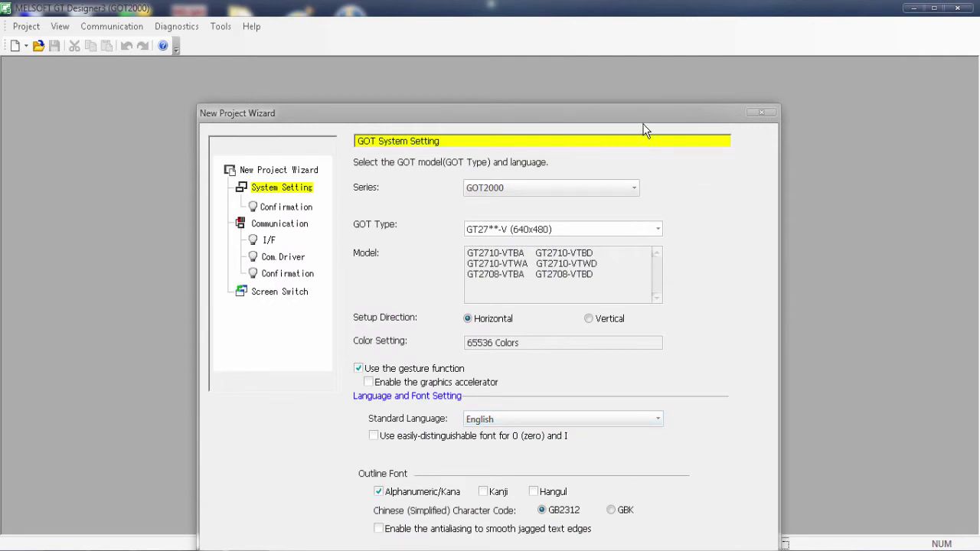
{"action": "left_click_drag", "start_coordinate": [644, 116], "coordinate": [664, 55]}
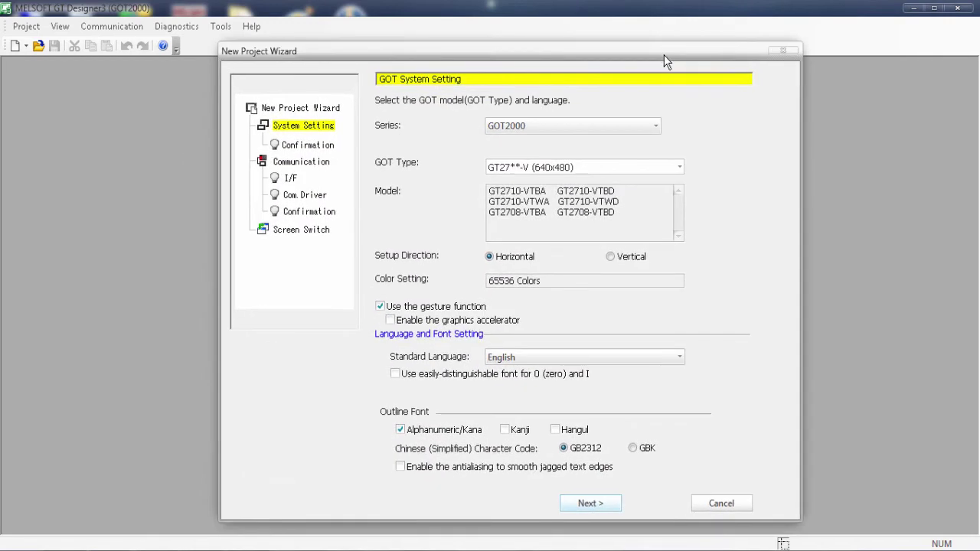
{"action": "left_click", "coordinate": [656, 128]}
{"action": "left_click", "coordinate": [656, 129]}
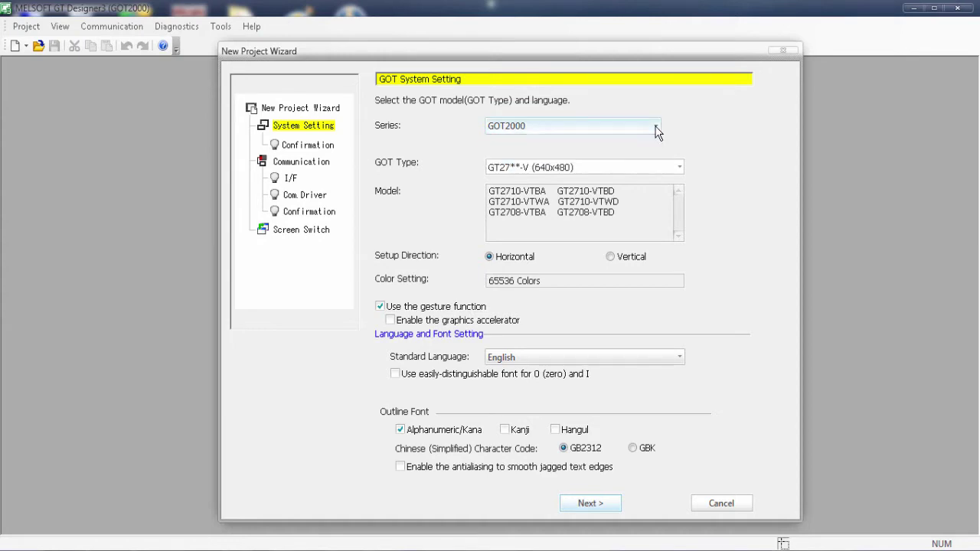
{"action": "left_click", "coordinate": [679, 168]}
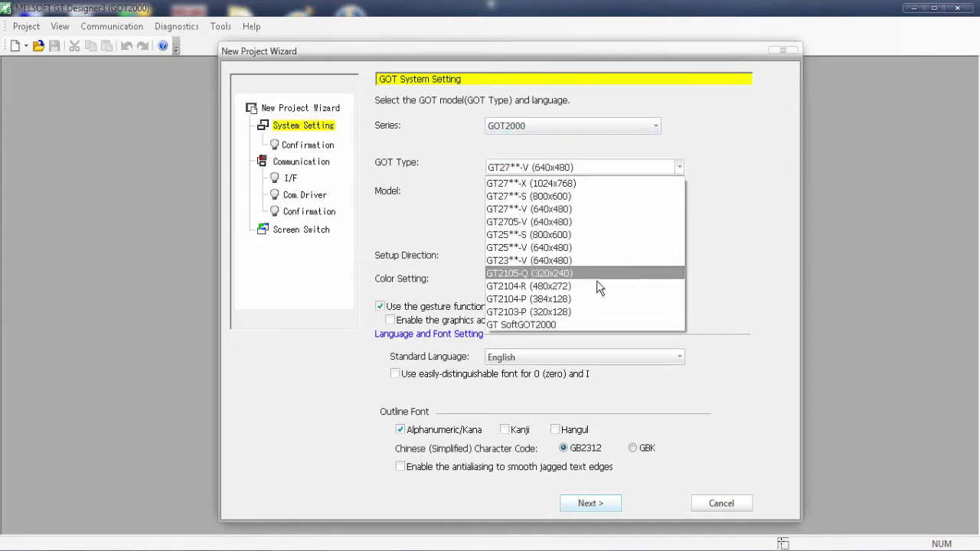
{"action": "left_click", "coordinate": [578, 323]}
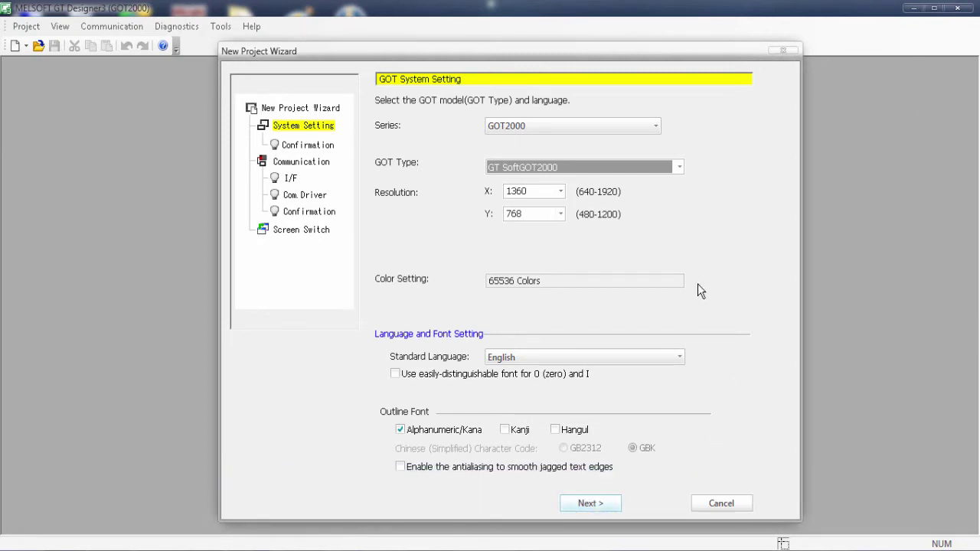
{"action": "left_click", "coordinate": [722, 504]}
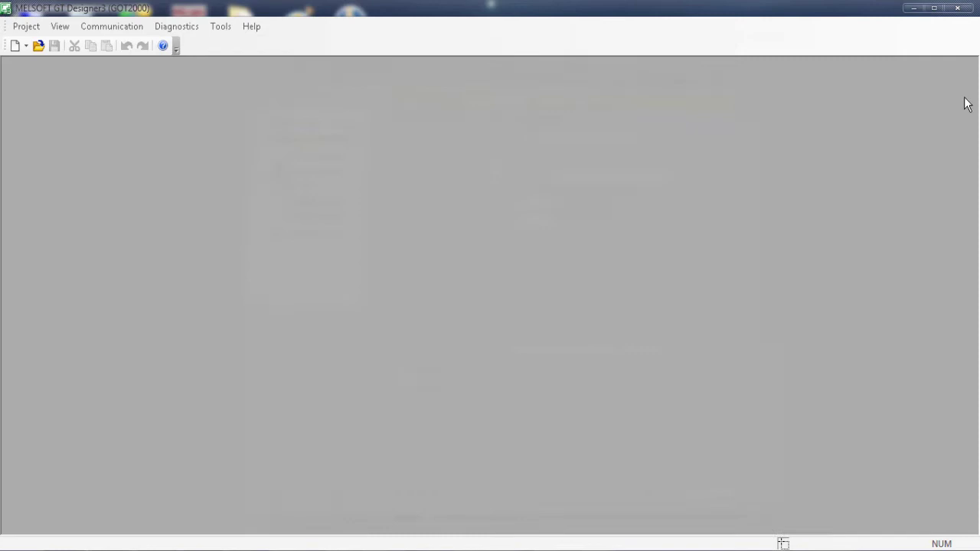
Check the main display's resolution in the Windows screen settings, cancel them and return to GT Designer3.
{"action": "left_click", "coordinate": [917, 10]}
{"action": "right_click", "coordinate": [480, 151]}
{"action": "left_click", "coordinate": [516, 192]}
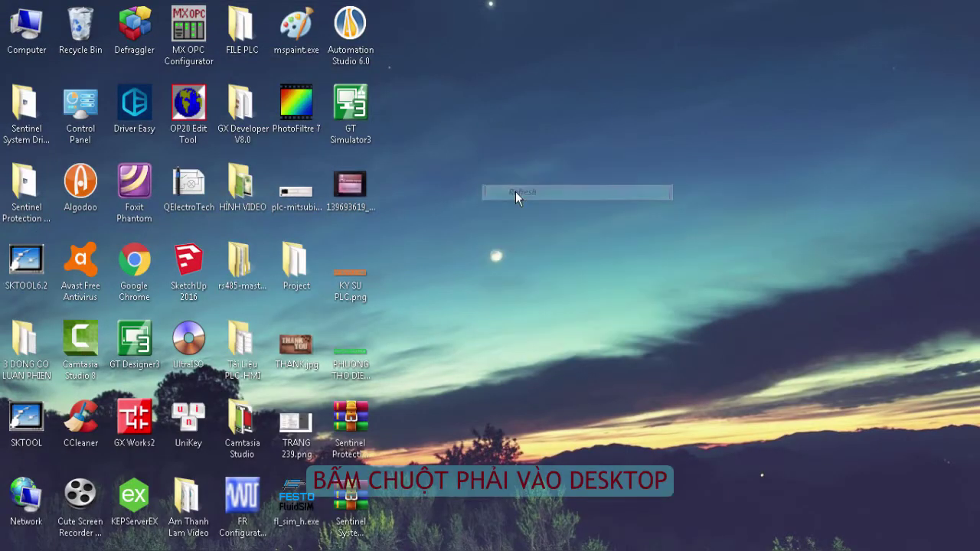
{"action": "right_click", "coordinate": [770, 181]}
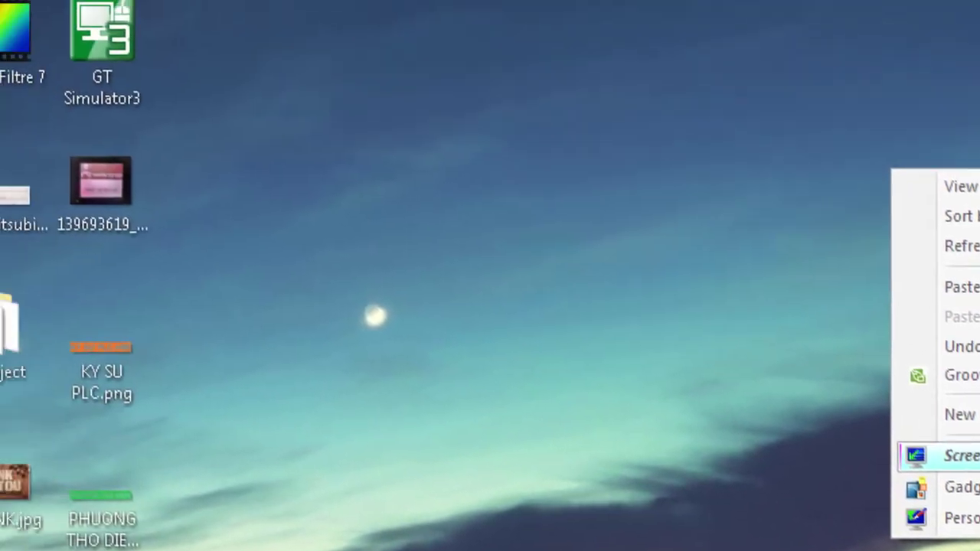
{"action": "left_click", "coordinate": [726, 367]}
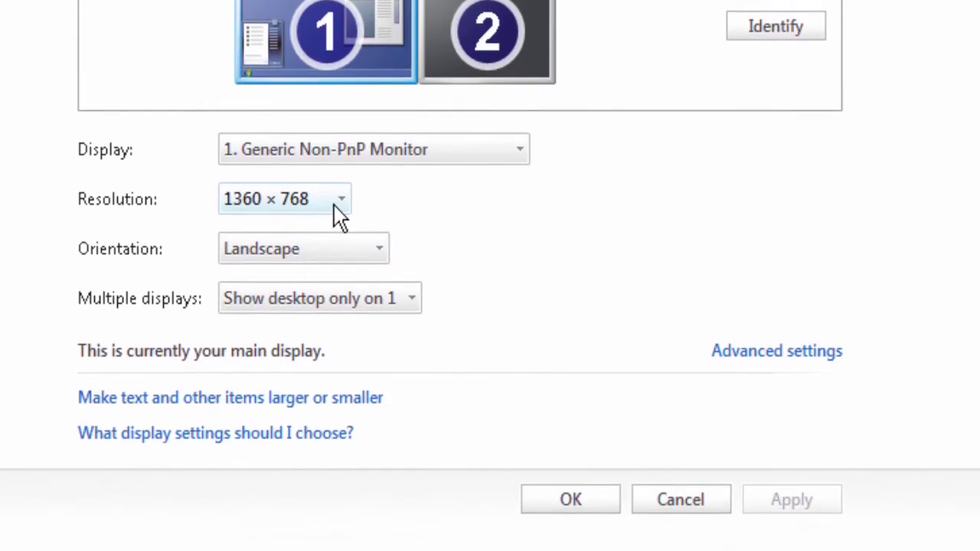
{"action": "left_click", "coordinate": [339, 257]}
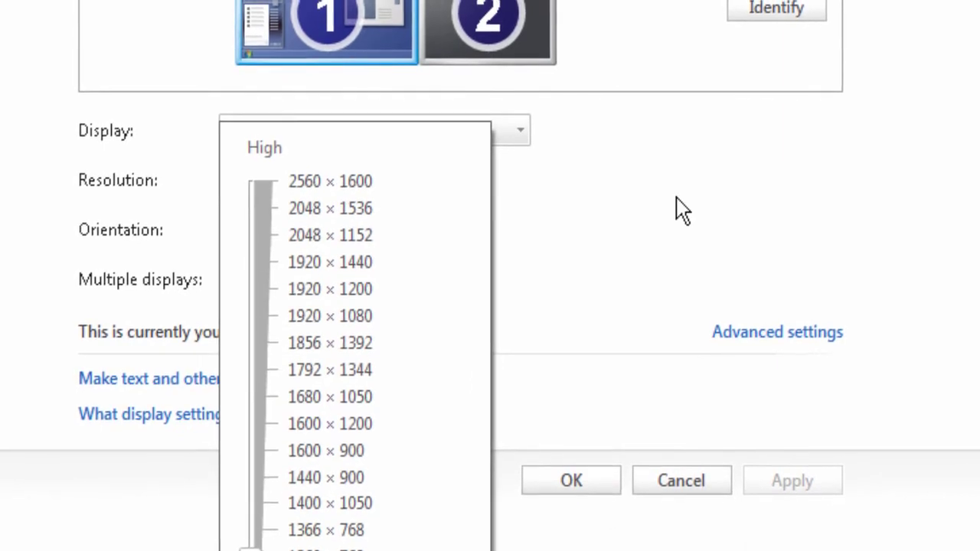
{"action": "left_click", "coordinate": [693, 212]}
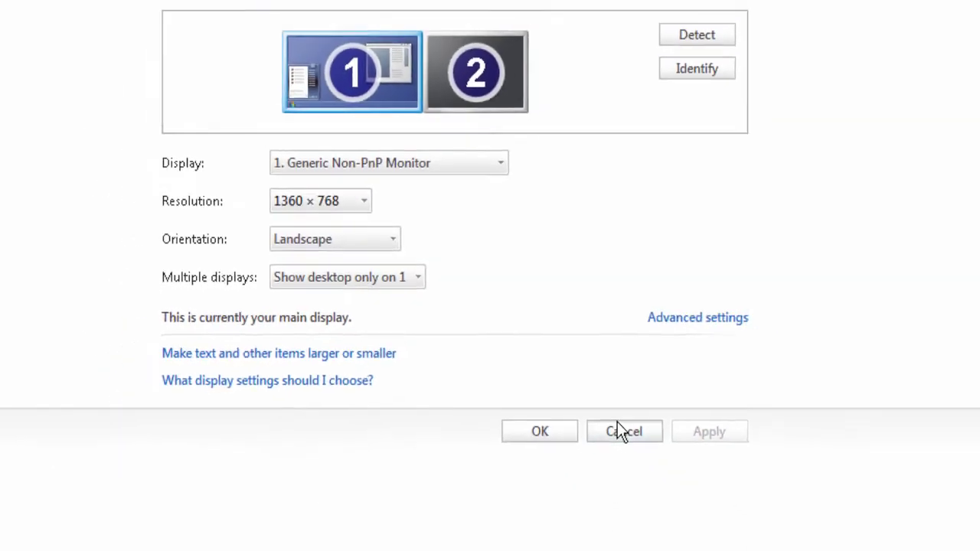
{"action": "left_click", "coordinate": [674, 482]}
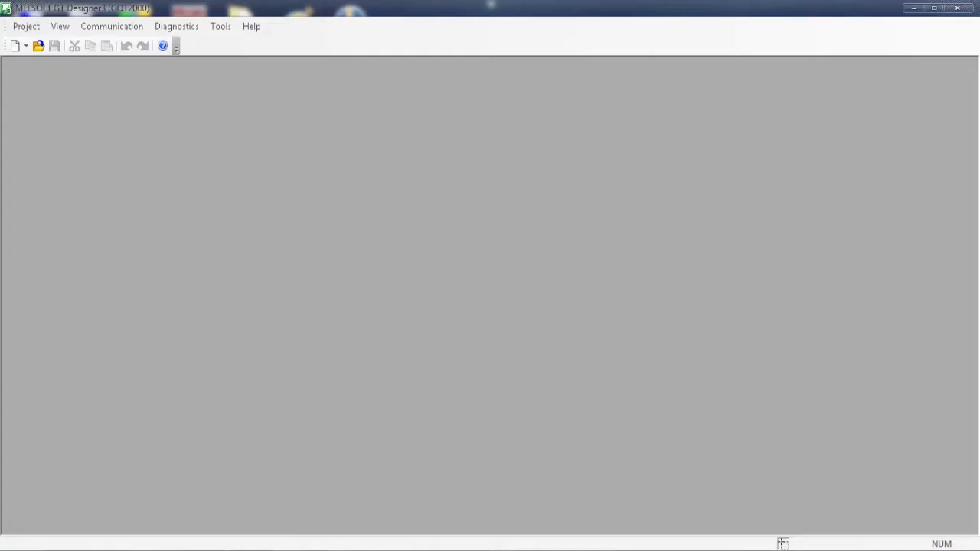
Start a new GOT2000 project with GOT type GT SoftGOT2000 and a 1360 × 768 resolution, and confirm the system settings.
{"action": "left_click", "coordinate": [15, 46]}
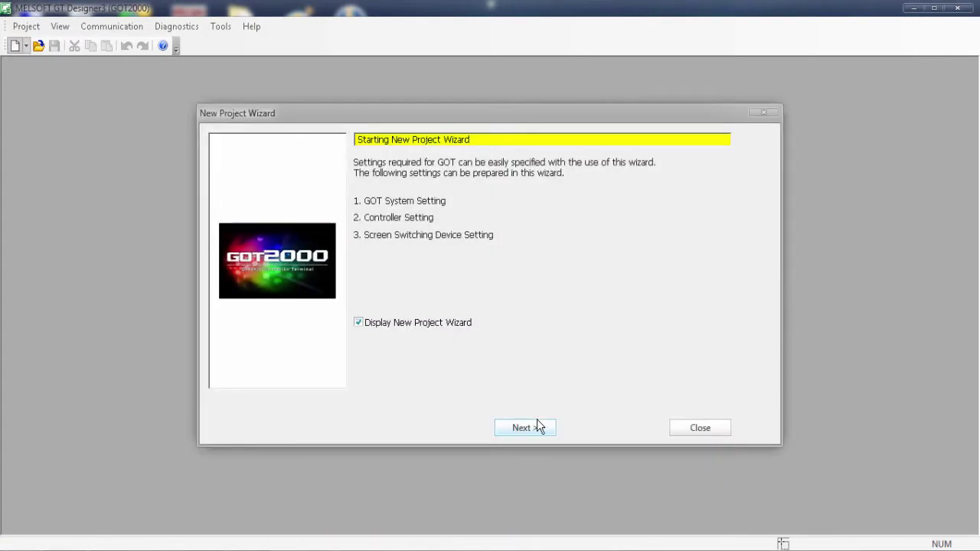
{"action": "left_click", "coordinate": [522, 427]}
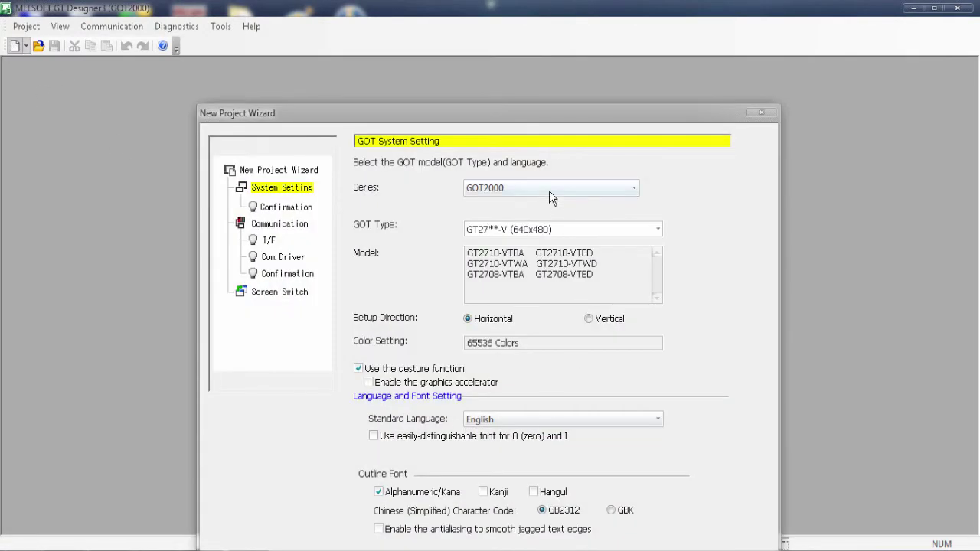
{"action": "left_click", "coordinate": [549, 190]}
{"action": "left_click", "coordinate": [550, 191]}
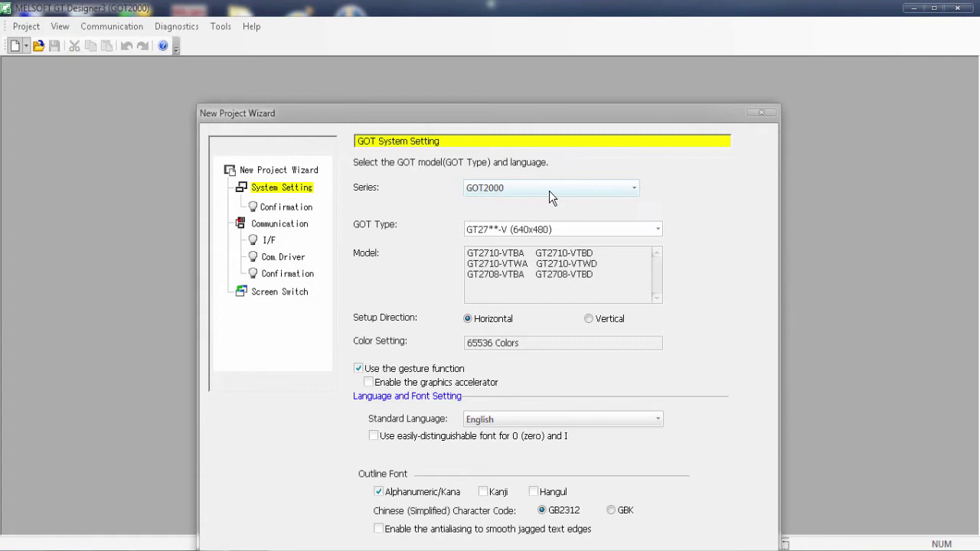
{"action": "left_click", "coordinate": [553, 230]}
{"action": "left_click", "coordinate": [503, 387]}
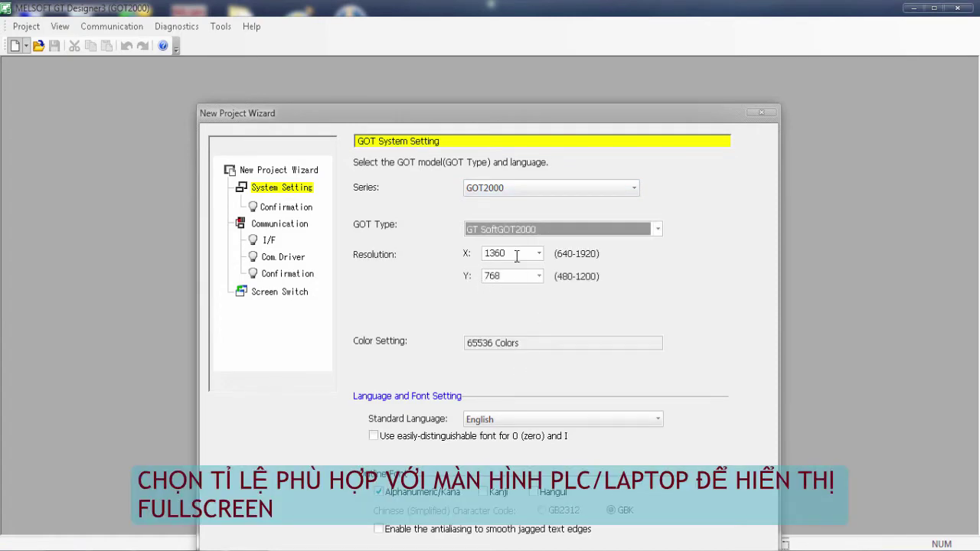
{"action": "left_click", "coordinate": [515, 280]}
{"action": "left_click", "coordinate": [519, 272]}
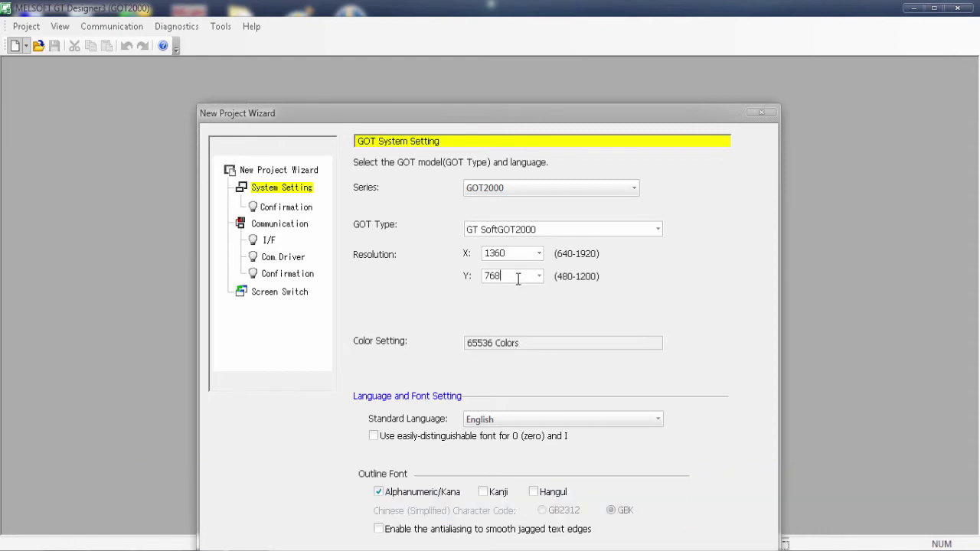
{"action": "left_click_drag", "start_coordinate": [558, 119], "coordinate": [607, 56]}
{"action": "left_click", "coordinate": [617, 504]}
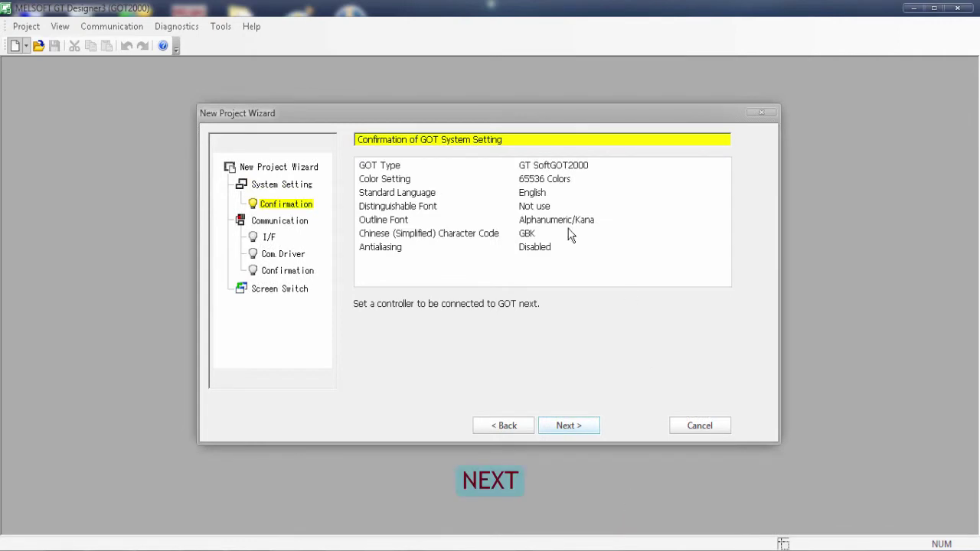
{"action": "left_click", "coordinate": [559, 426]}
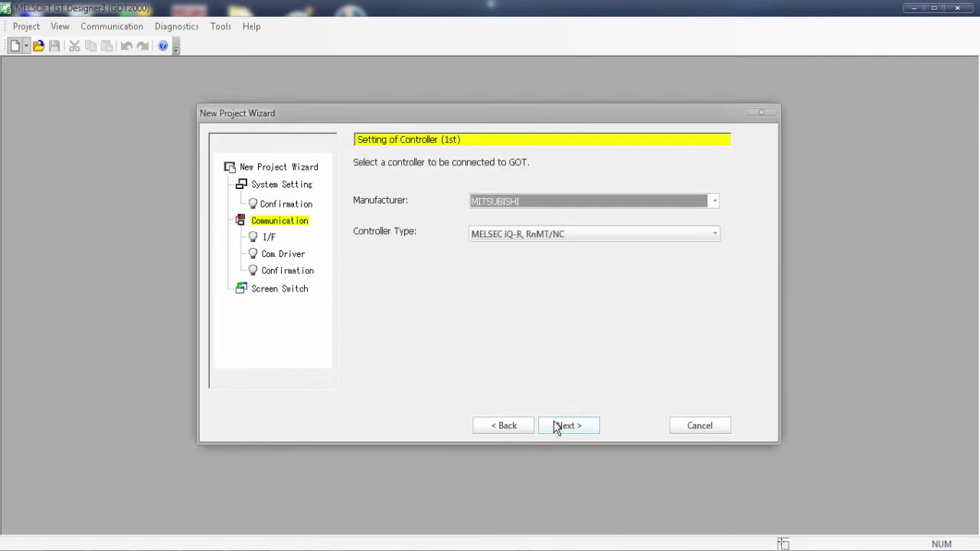
Set the connected controller to manufacturer MITSUBISHI and controller type MELSEC-FX.
{"action": "left_click", "coordinate": [546, 234]}
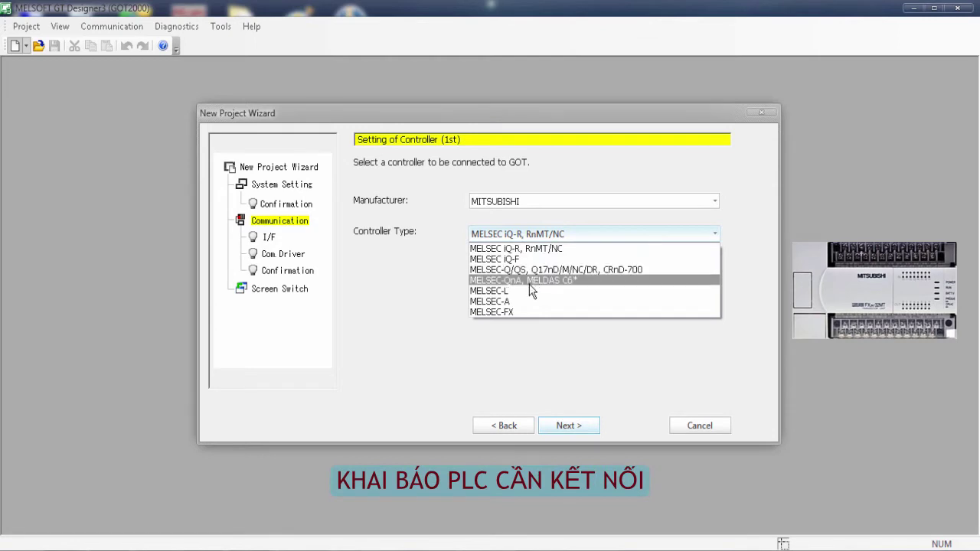
{"action": "left_click", "coordinate": [525, 311]}
{"action": "left_click", "coordinate": [713, 201]}
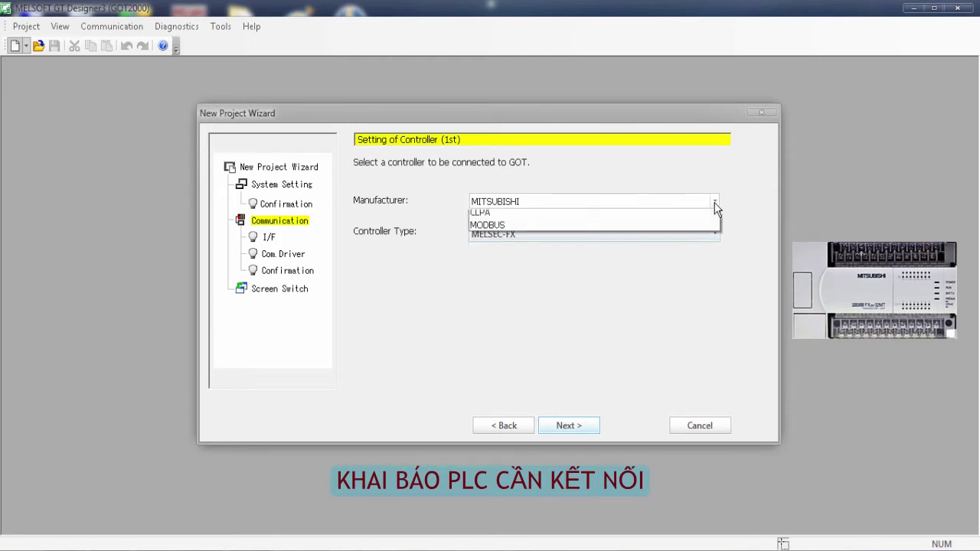
{"action": "left_click", "coordinate": [606, 204]}
{"action": "left_click", "coordinate": [587, 234]}
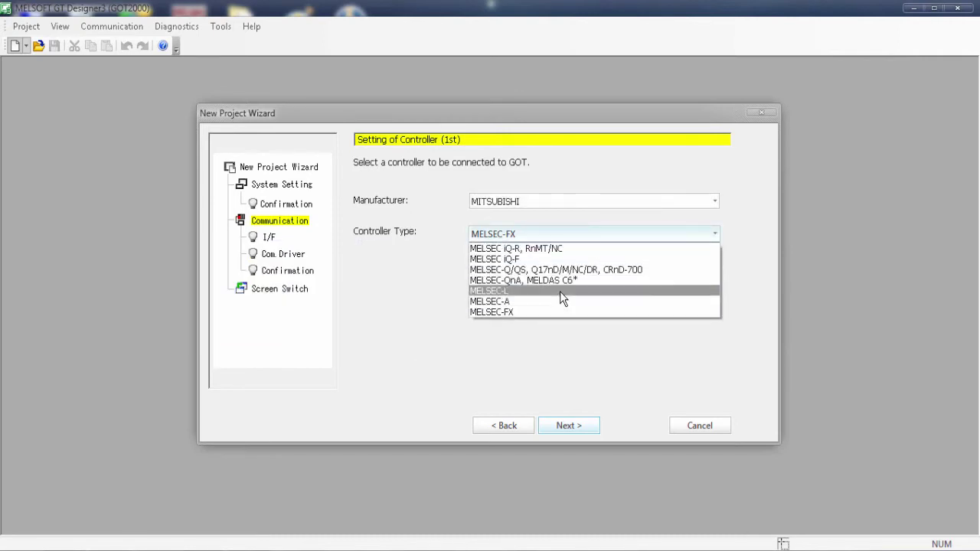
{"action": "left_click", "coordinate": [552, 313]}
Accept the default communication and screen switching devices and finish the new project wizard.
{"action": "left_click", "coordinate": [569, 429]}
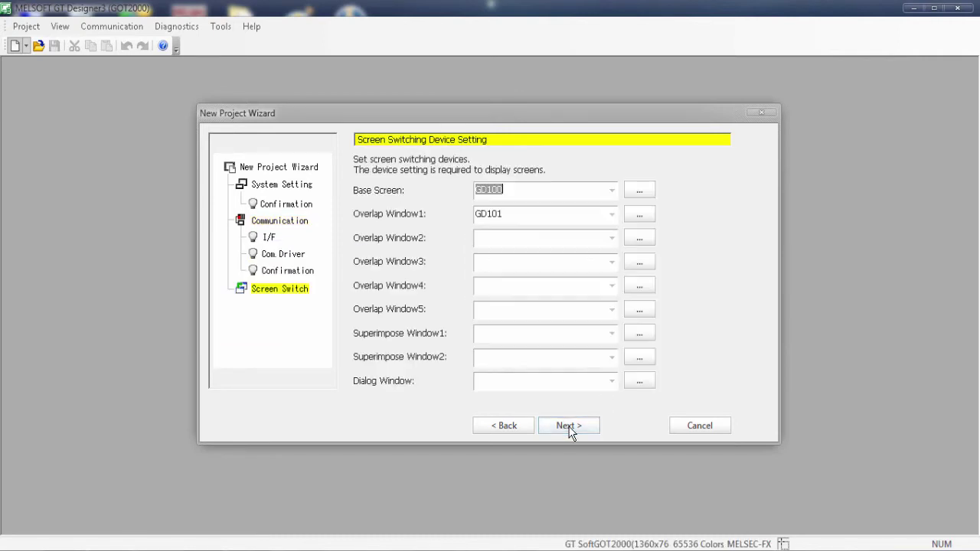
{"action": "left_click", "coordinate": [569, 427]}
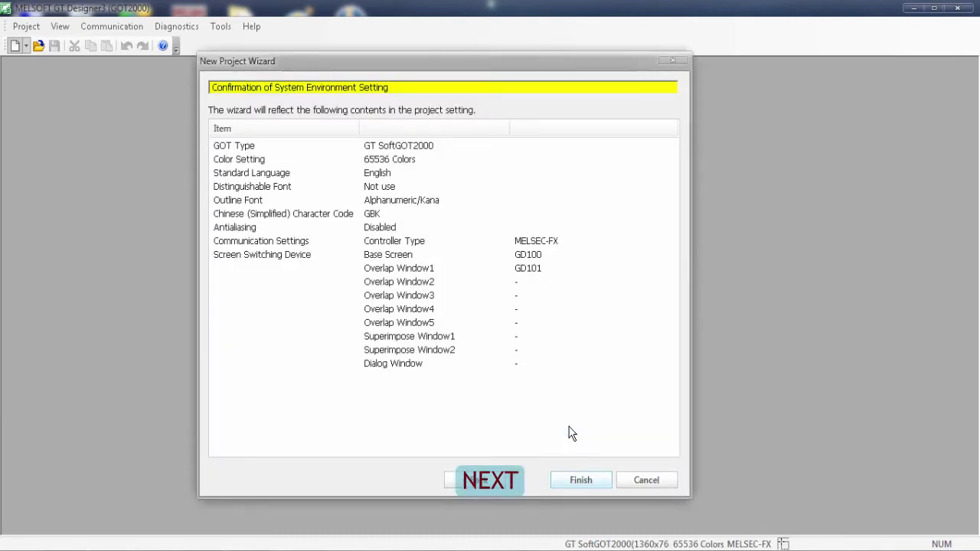
{"action": "left_click", "coordinate": [579, 481]}
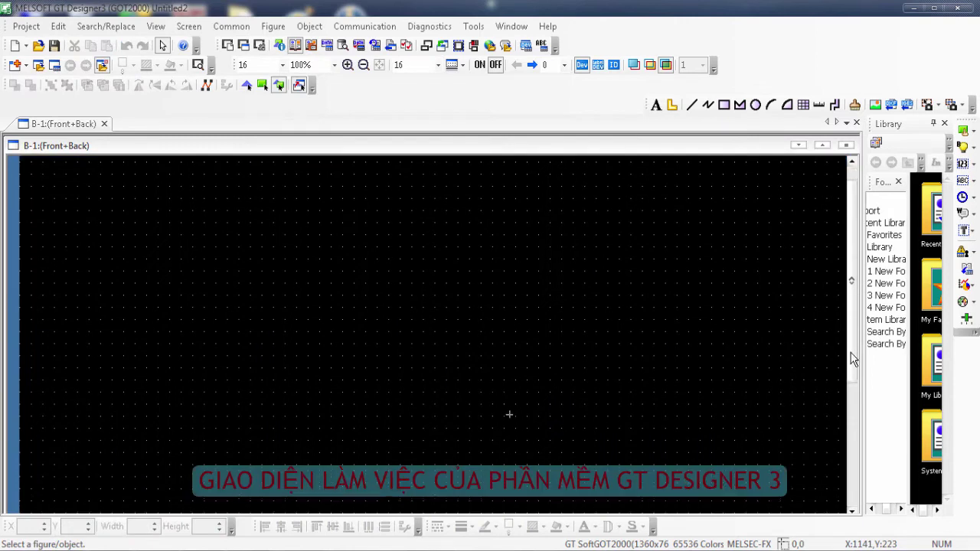
Place a time display about 135 × 54 in size at X 32, Y 32 in the upper-left corner of base screen B-1.
{"action": "left_click_drag", "start_coordinate": [852, 360], "coordinate": [870, 219]}
{"action": "left_click", "coordinate": [963, 180]}
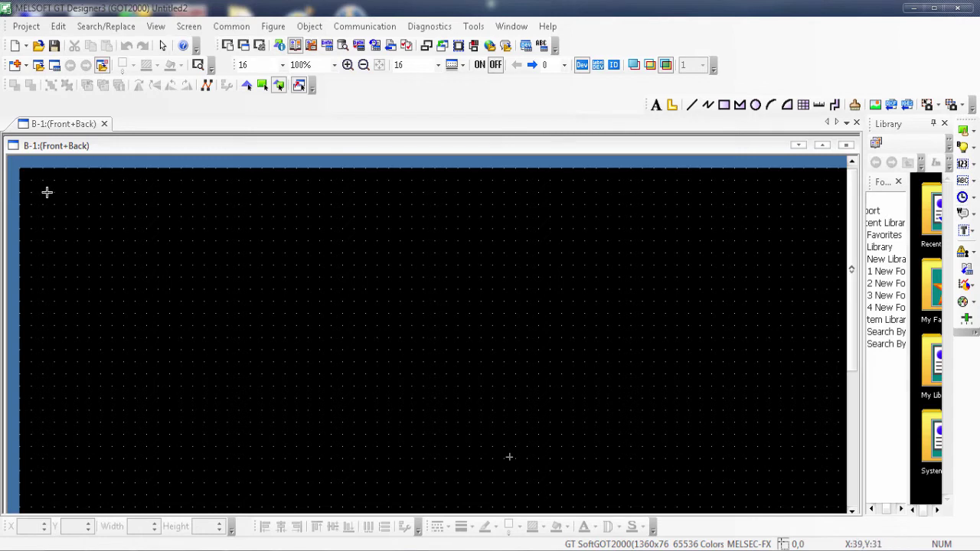
{"action": "left_click_drag", "start_coordinate": [47, 193], "coordinate": [145, 281]}
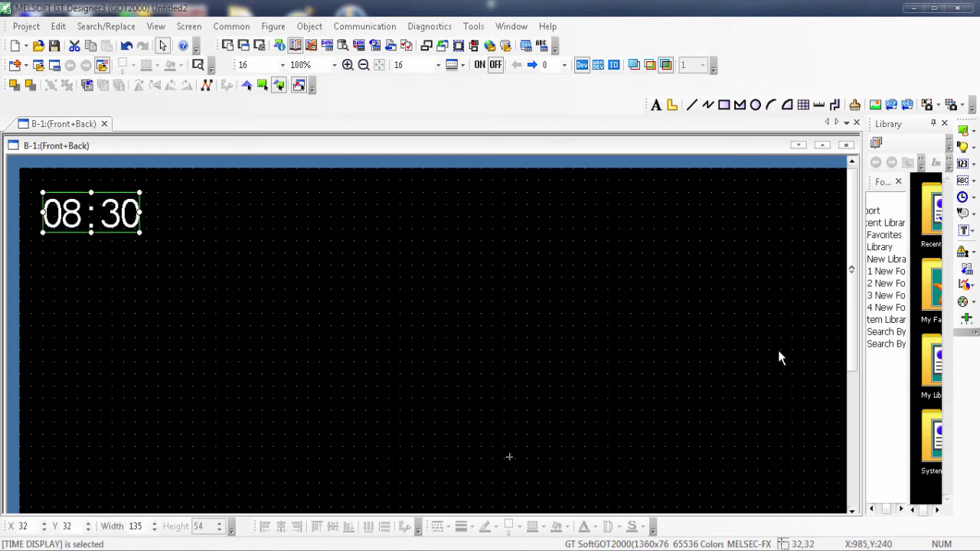
Place a second time display about 170 × 68 in size at about X 1184, Y 672 in the lower-right corner of base screen B-1.
{"action": "left_click_drag", "start_coordinate": [855, 310], "coordinate": [856, 443]}
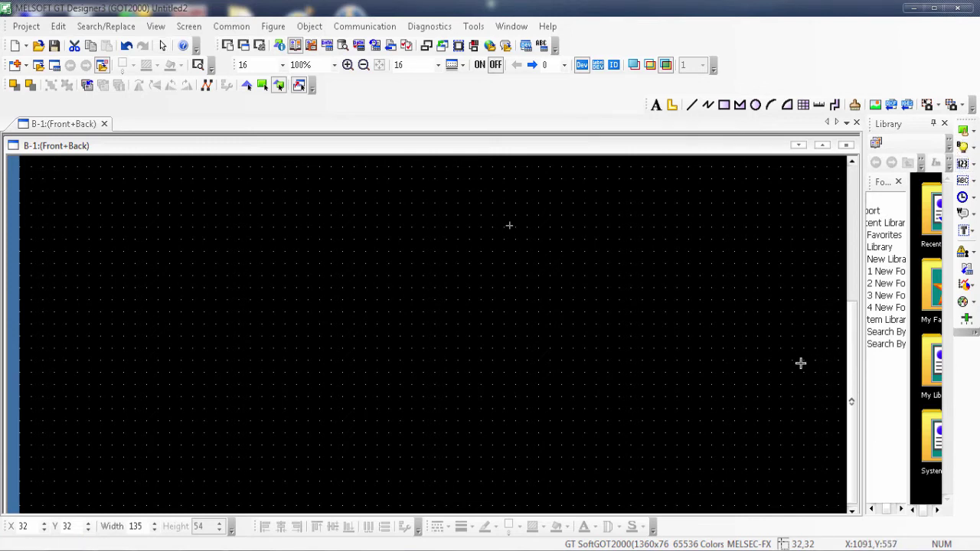
{"action": "left_click", "coordinate": [962, 204]}
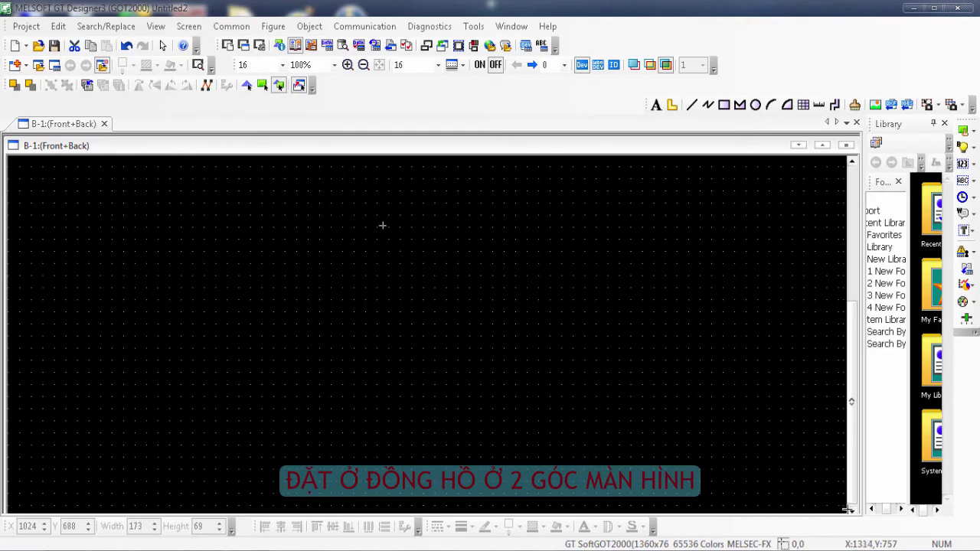
{"action": "left_click", "coordinate": [605, 458]}
{"action": "left_click_drag", "start_coordinate": [766, 478], "coordinate": [790, 470]}
{"action": "mouse_move", "coordinate": [858, 428]}
{"action": "left_mouse_down"}
{"action": "mouse_move", "coordinate": [859, 314]}
{"action": "mouse_move", "coordinate": [858, 428]}
{"action": "left_mouse_up"}
{"action": "left_click_drag", "start_coordinate": [799, 494], "coordinate": [819, 475]}
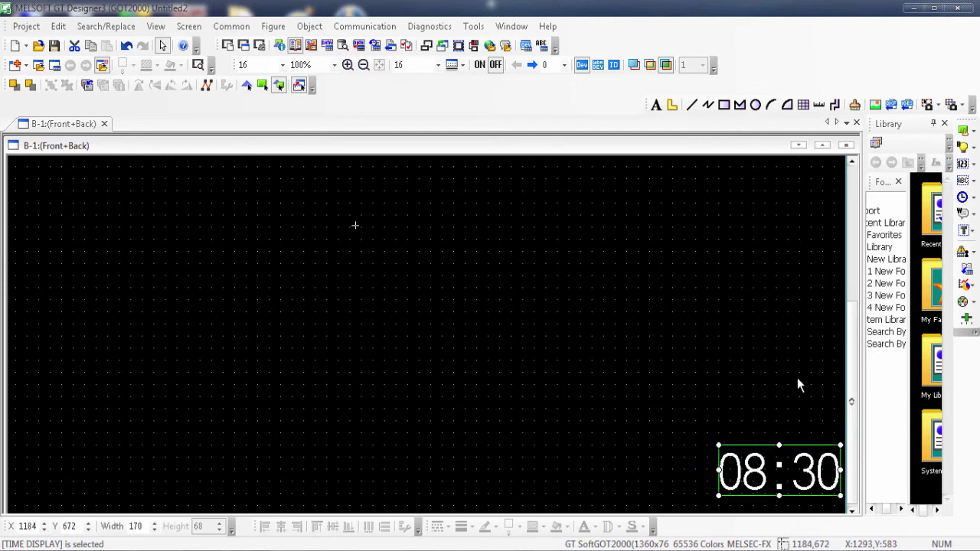
Deselect the time display and look over base screen B-1, ending at its upper-left corner.
{"action": "left_click", "coordinate": [801, 387]}
{"action": "left_click_drag", "start_coordinate": [853, 398], "coordinate": [856, 202]}
{"action": "scroll", "coordinate": [567, 481], "scroll_direction": "down", "scroll_amount": 1}
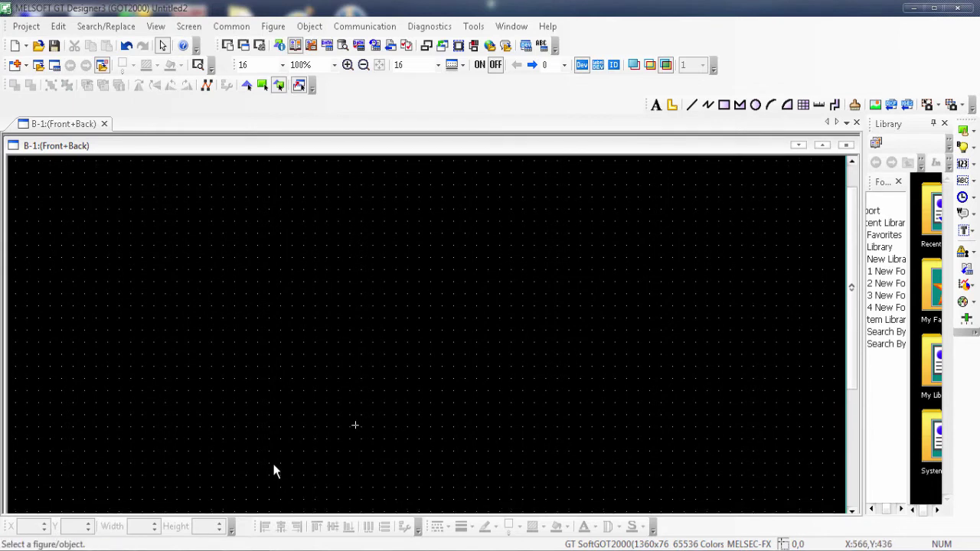
{"action": "scroll", "coordinate": [253, 452], "scroll_direction": "up", "scroll_amount": 1}
{"action": "scroll", "coordinate": [236, 446], "scroll_direction": "up", "scroll_amount": 1}
{"action": "scroll", "coordinate": [9, 160], "scroll_direction": "left", "scroll_amount": 5}
{"action": "scroll", "coordinate": [274, 191], "scroll_direction": "down", "scroll_amount": 1}
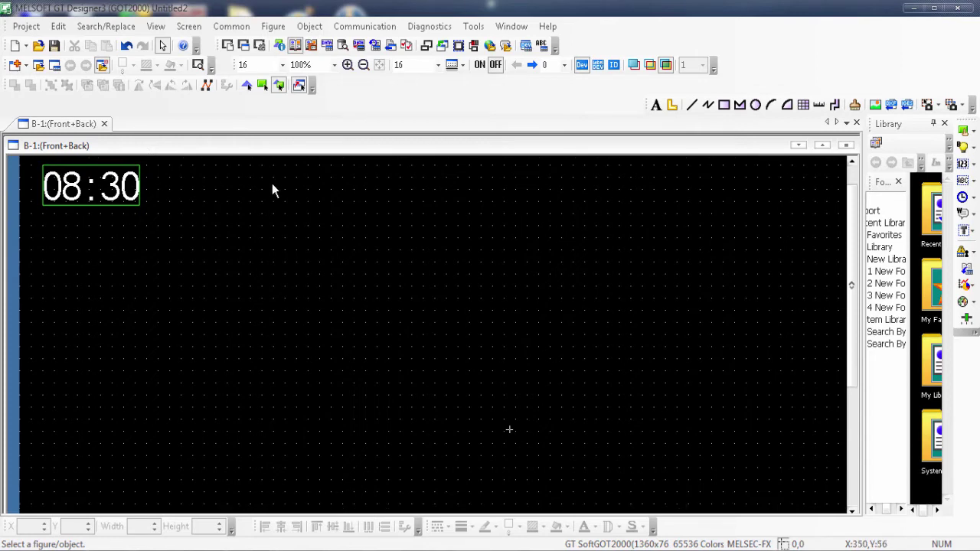
Save the project on the Desktop under the file name test softgold200.
{"action": "left_click", "coordinate": [54, 46]}
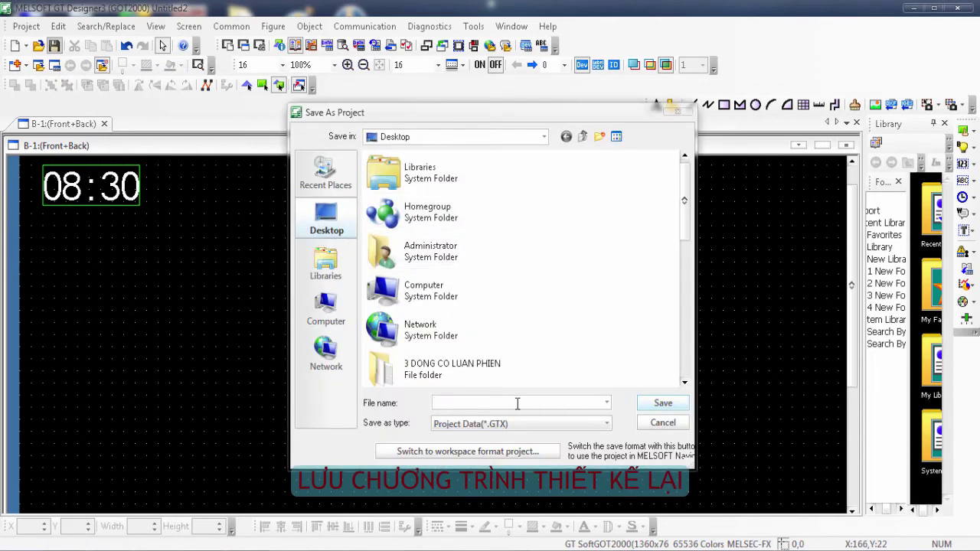
{"action": "type", "text": "test softgold200"}
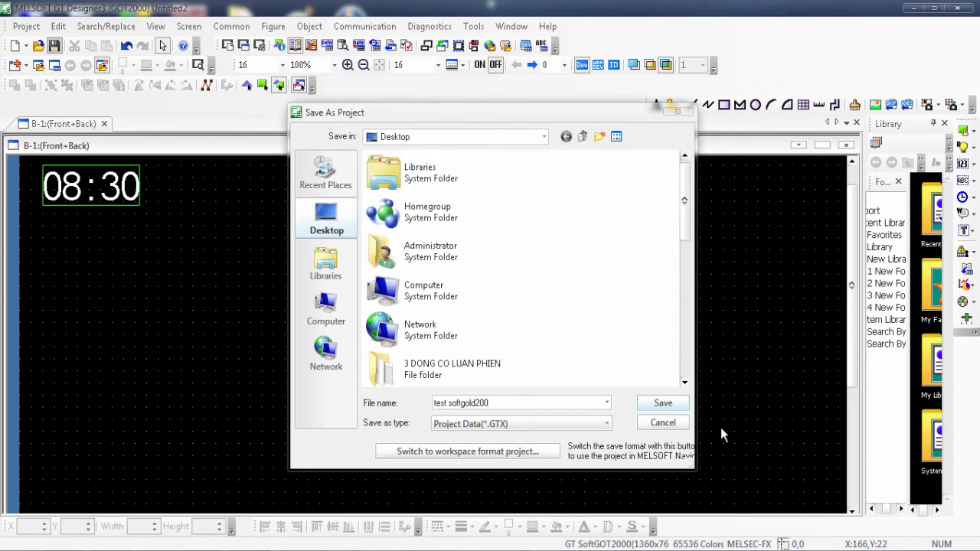
{"action": "left_click", "coordinate": [667, 405]}
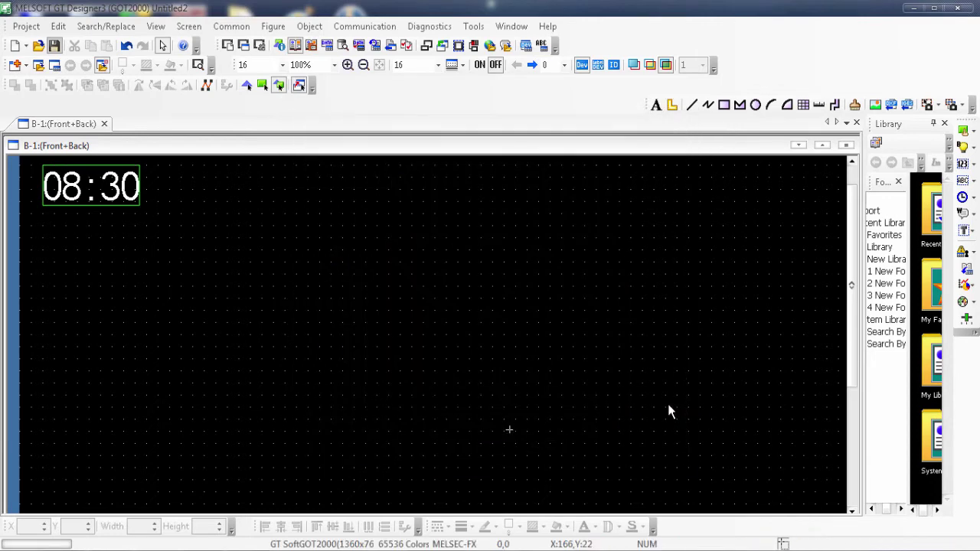
Minimize GT Designer3, search the installed programs for gt and launch GT SoftGOT2000.
{"action": "left_click", "coordinate": [913, 7]}
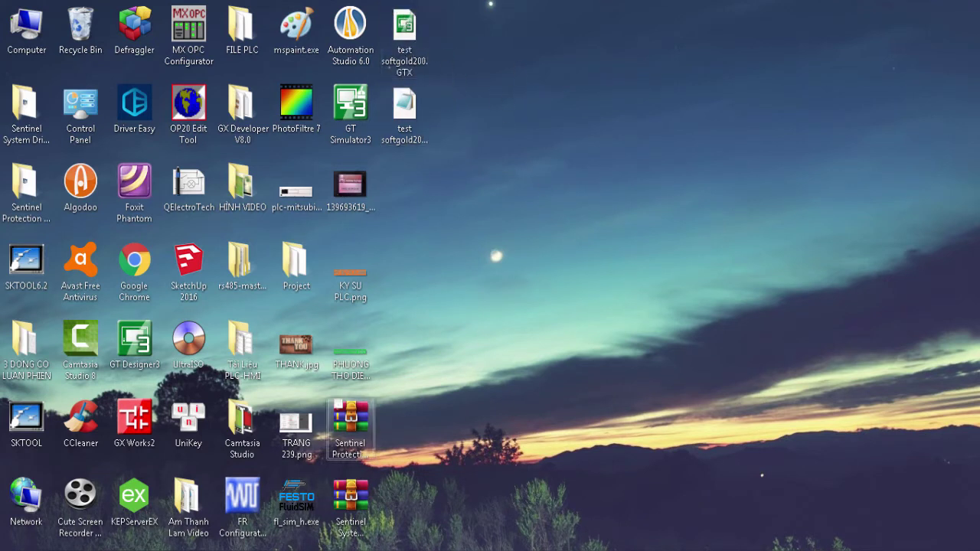
{"action": "key", "text": "super"}
{"action": "type", "text": "gt"}
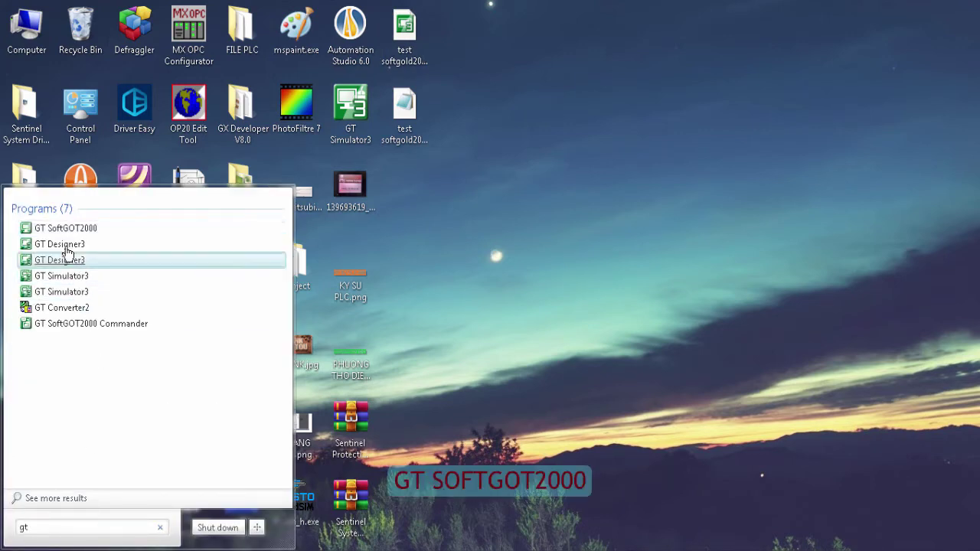
{"action": "left_click", "coordinate": [65, 233]}
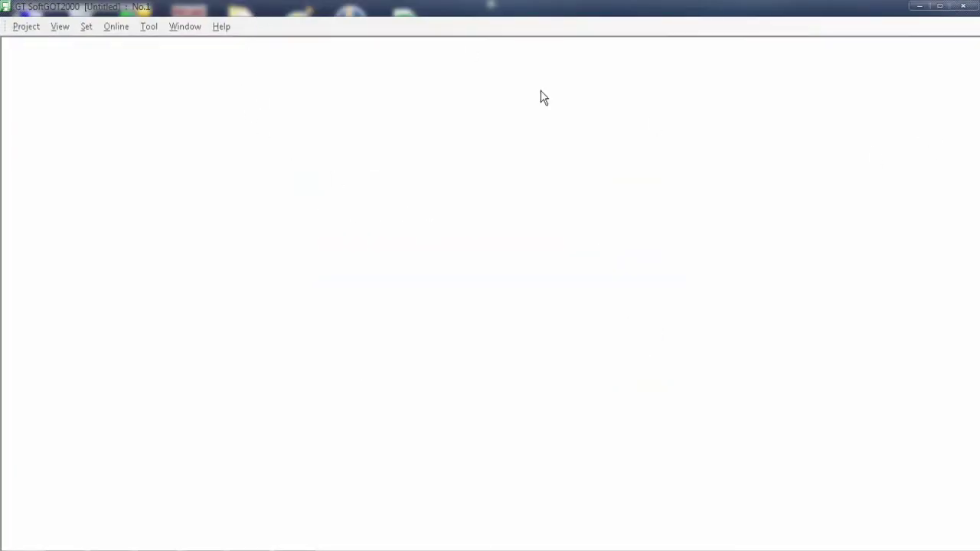
Set the online communication to CPU Direct Connection (RS232), keeping type MELSEC-FX, port COM2 and 9.6Kbps, and confirm the setup.
{"action": "left_click", "coordinate": [88, 28]}
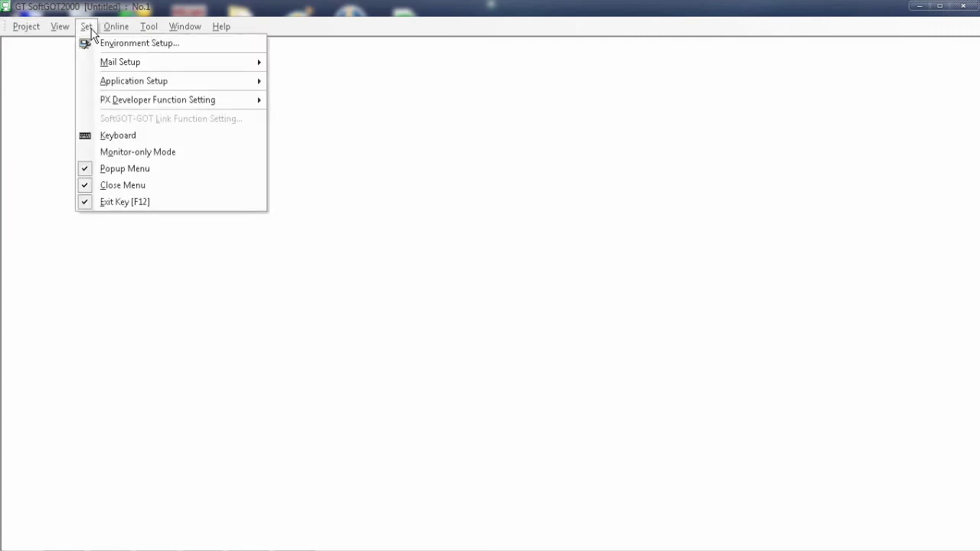
{"action": "mouse_move", "coordinate": [104, 32]}
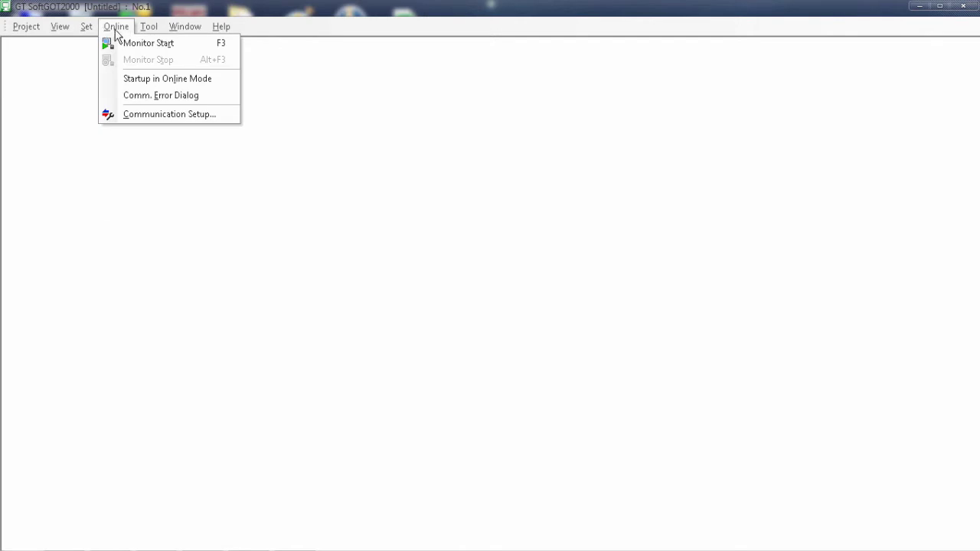
{"action": "left_click", "coordinate": [172, 114]}
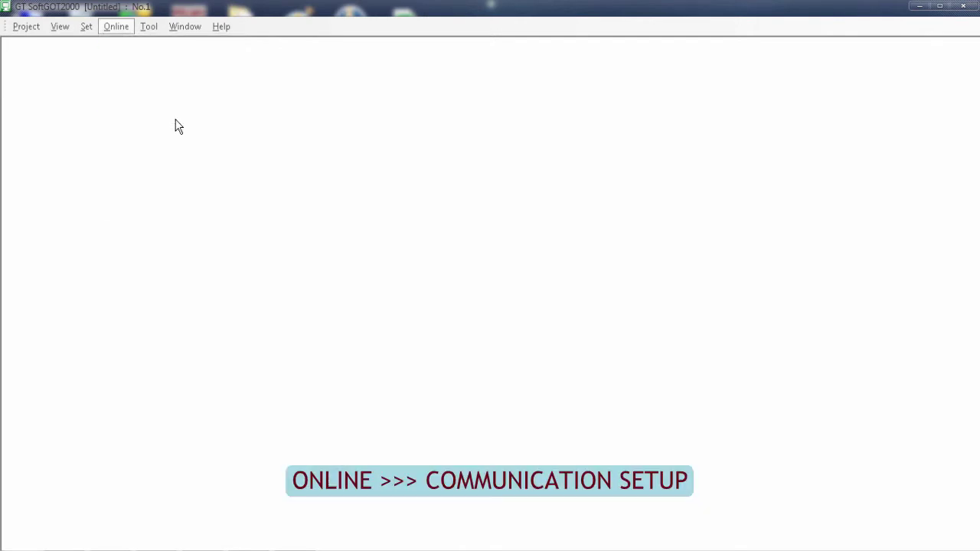
{"action": "left_click_drag", "start_coordinate": [552, 27], "coordinate": [573, 35]}
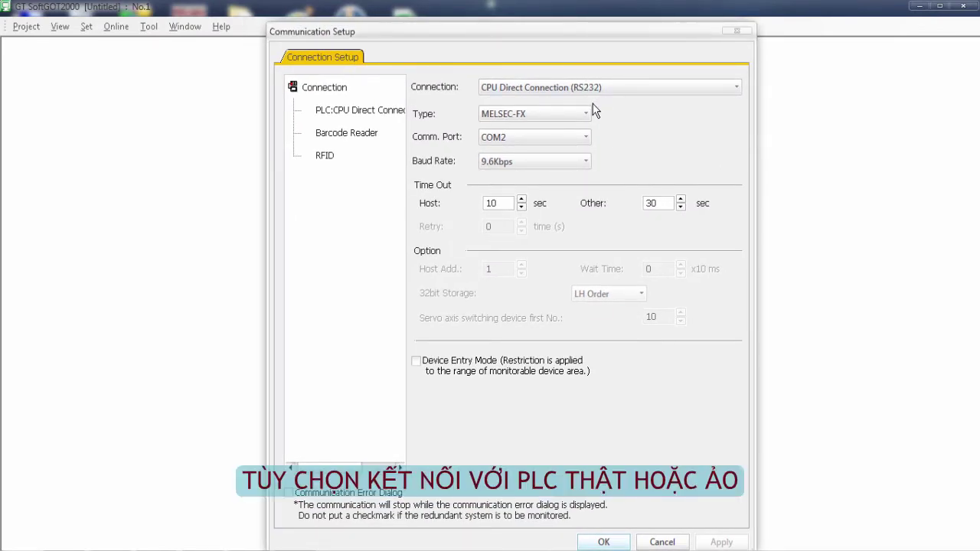
{"action": "left_click", "coordinate": [628, 89]}
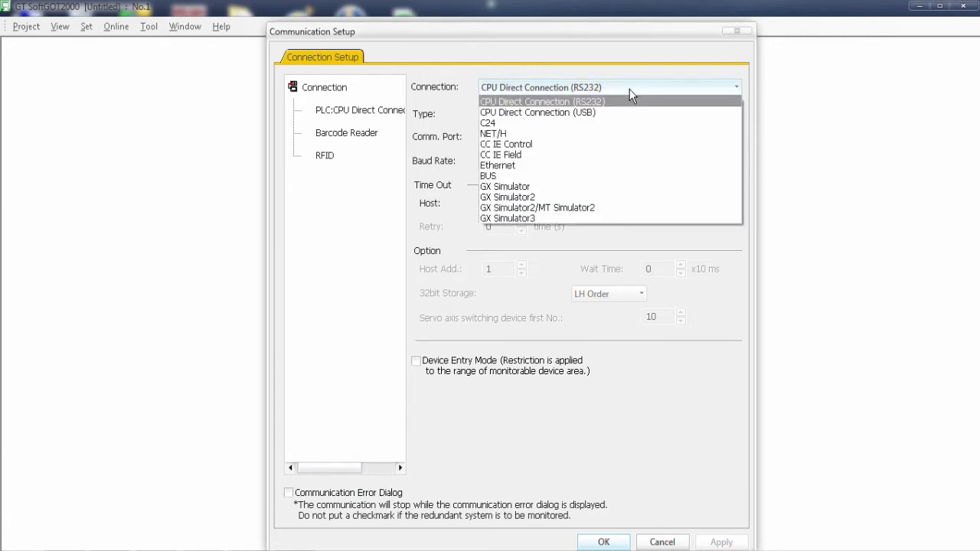
{"action": "left_click", "coordinate": [629, 89]}
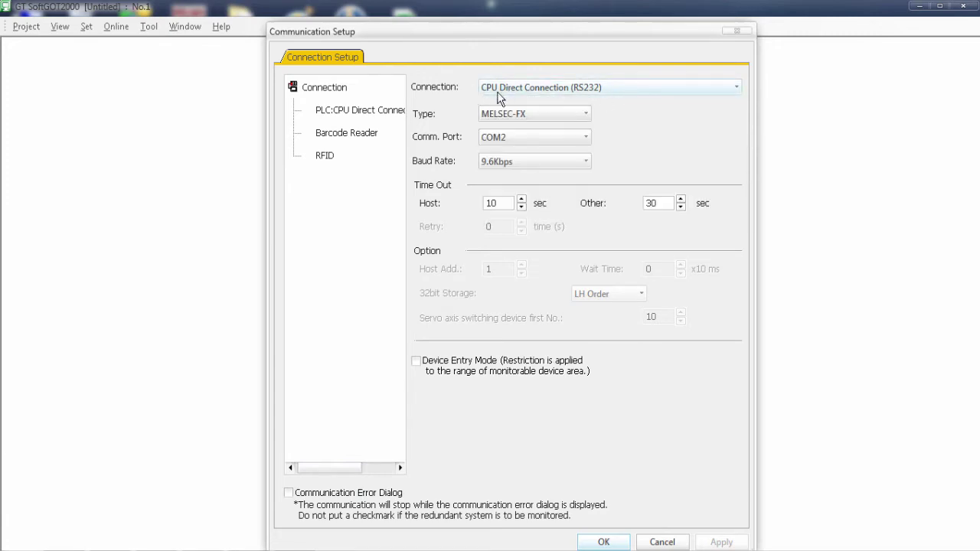
{"action": "left_click", "coordinate": [575, 90]}
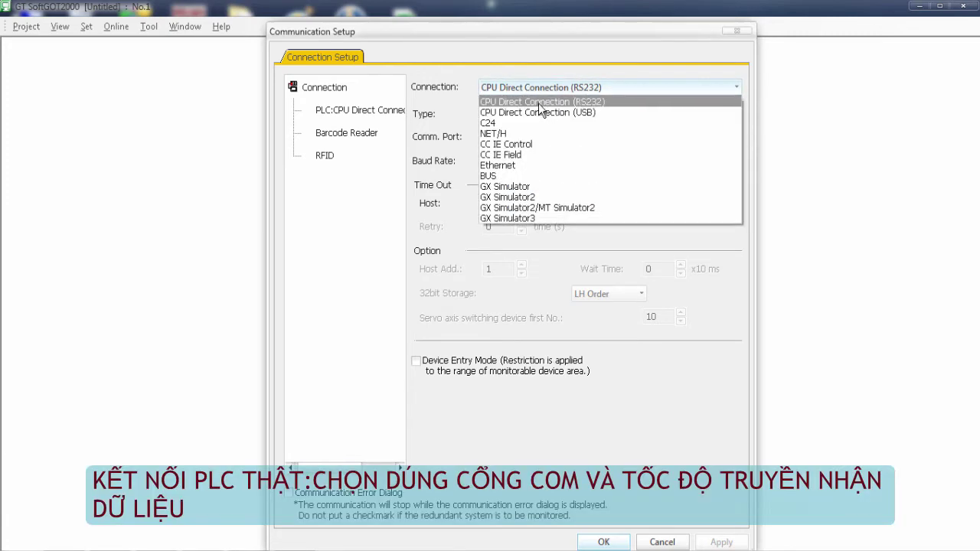
{"action": "left_click", "coordinate": [584, 103]}
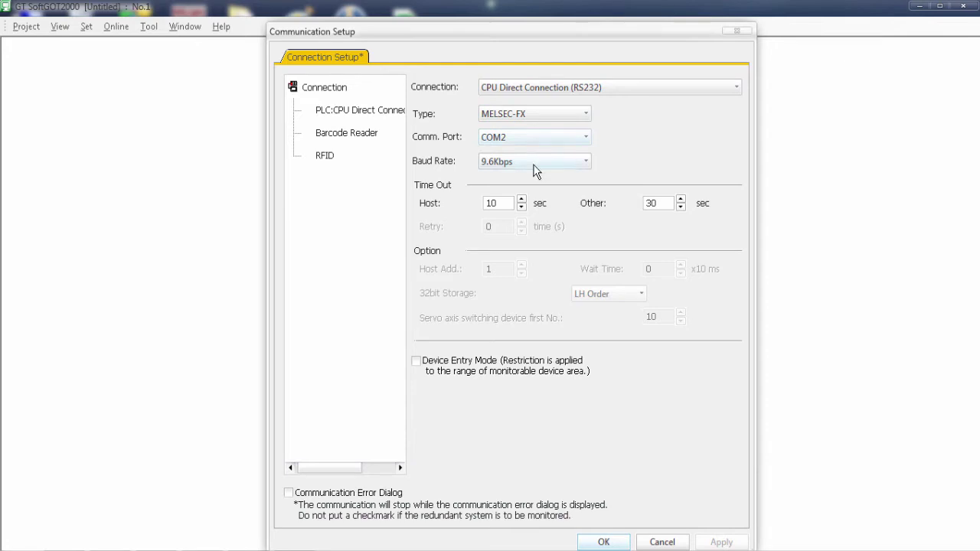
{"action": "left_click", "coordinate": [621, 91]}
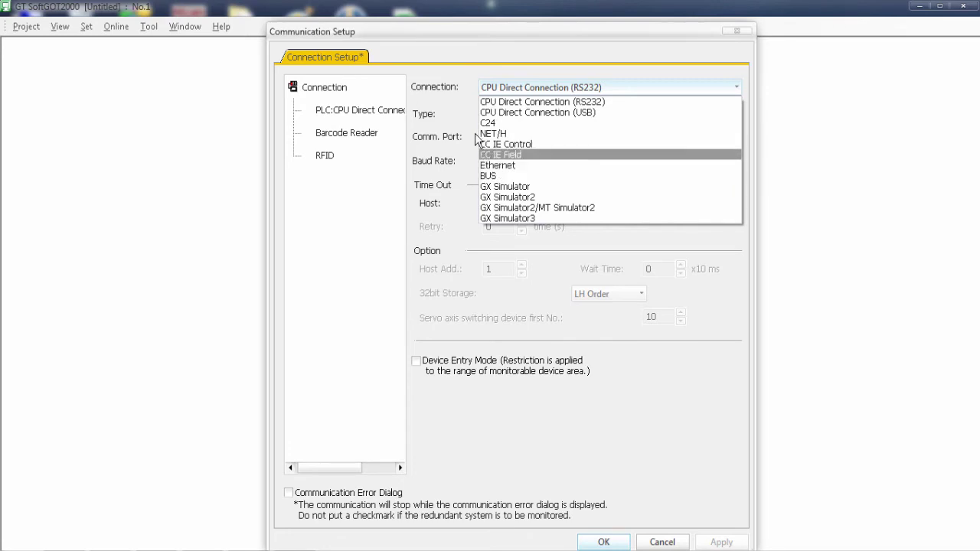
{"action": "left_click", "coordinate": [463, 94]}
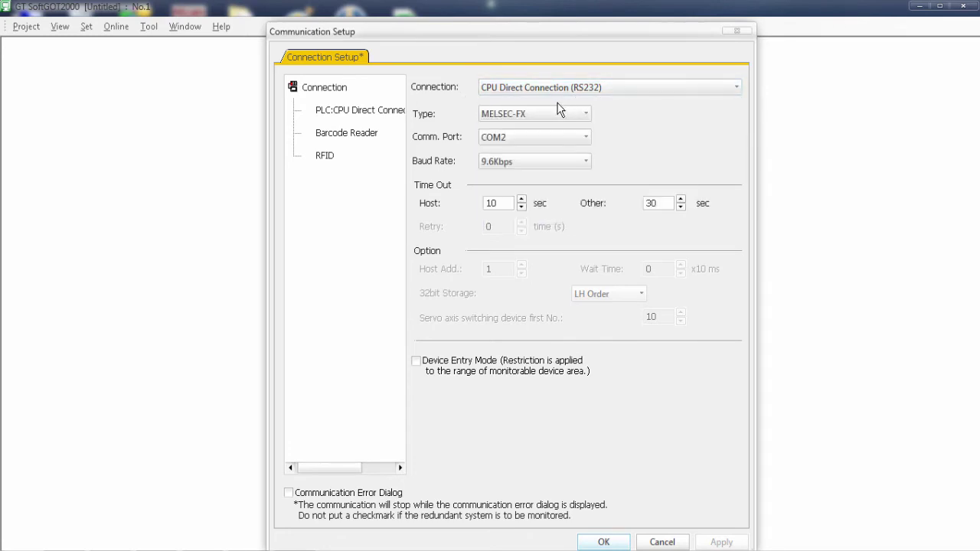
{"action": "left_click", "coordinate": [605, 542]}
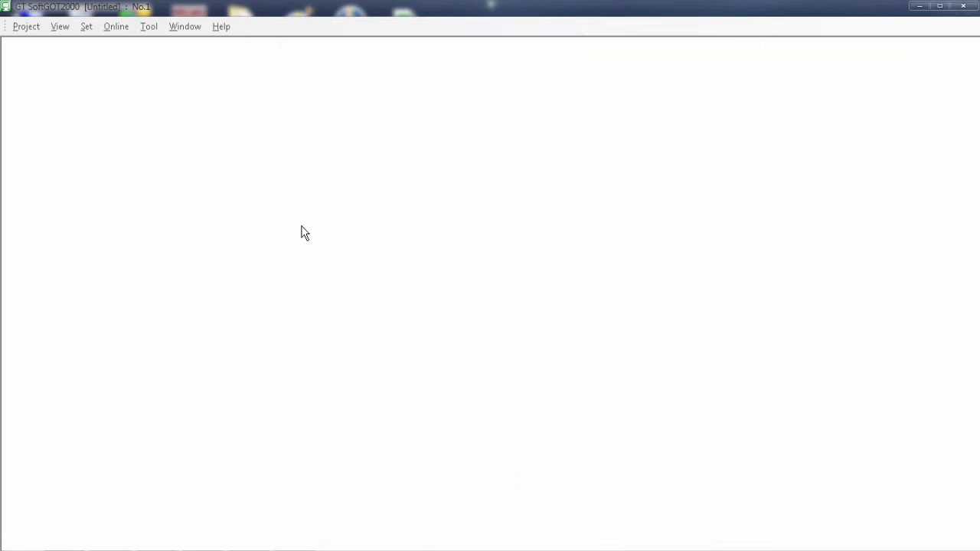
Open the project file test softgold200.GTX from the Desktop.
{"action": "right_click", "coordinate": [167, 90]}
{"action": "mouse_move", "coordinate": [228, 100]}
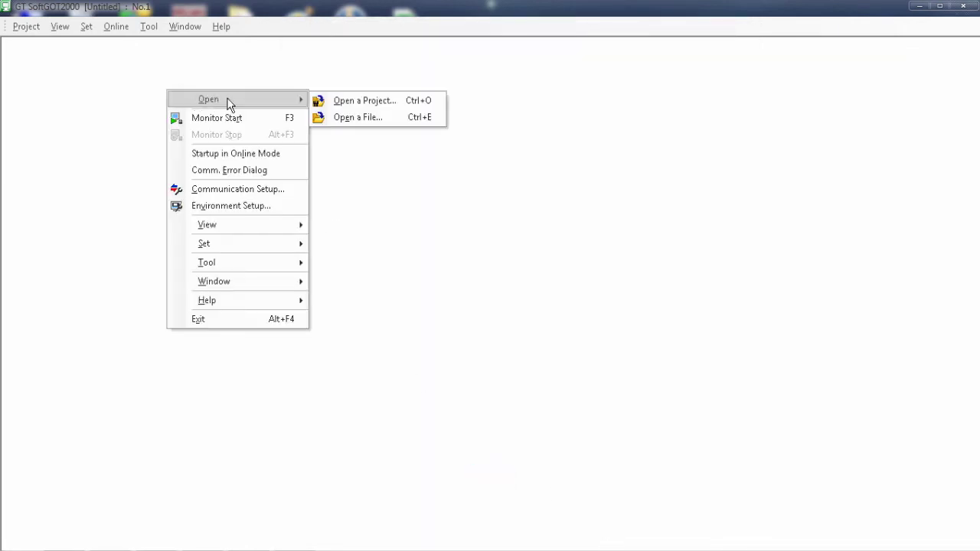
{"action": "left_click", "coordinate": [346, 118]}
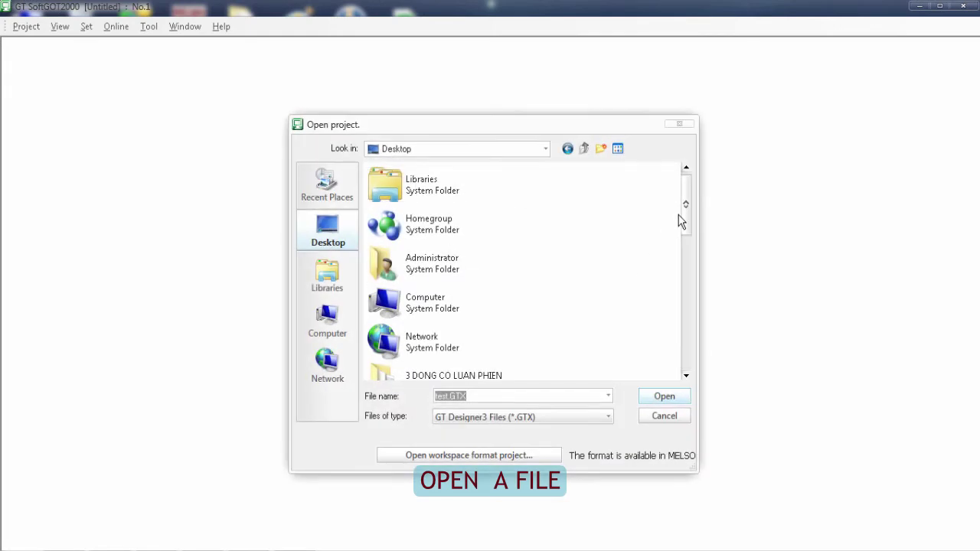
{"action": "left_click_drag", "start_coordinate": [680, 219], "coordinate": [681, 373]}
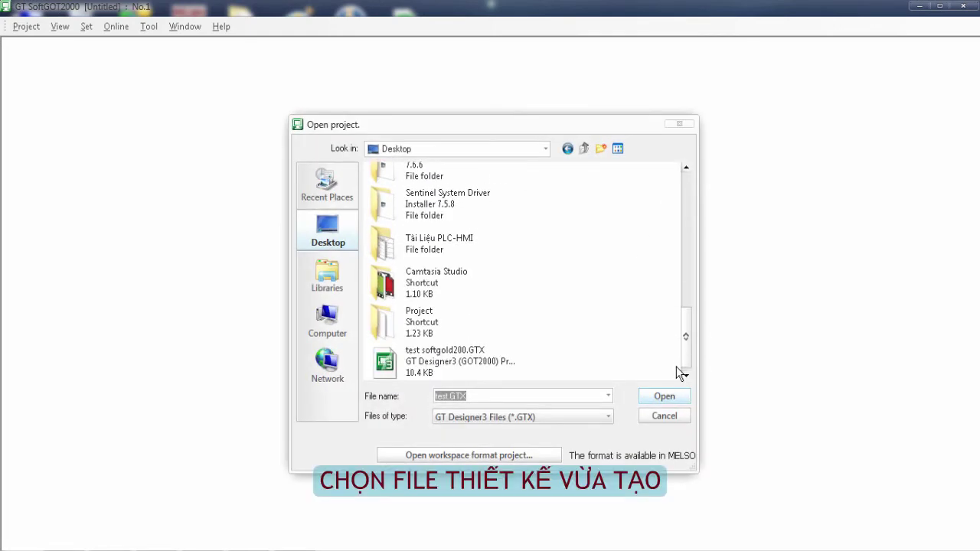
{"action": "left_click", "coordinate": [477, 363]}
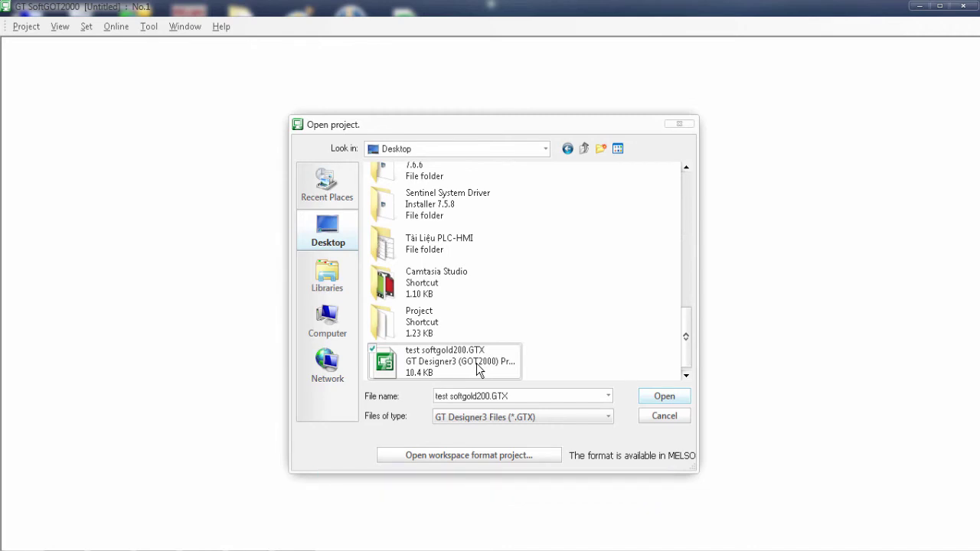
{"action": "left_click", "coordinate": [664, 397]}
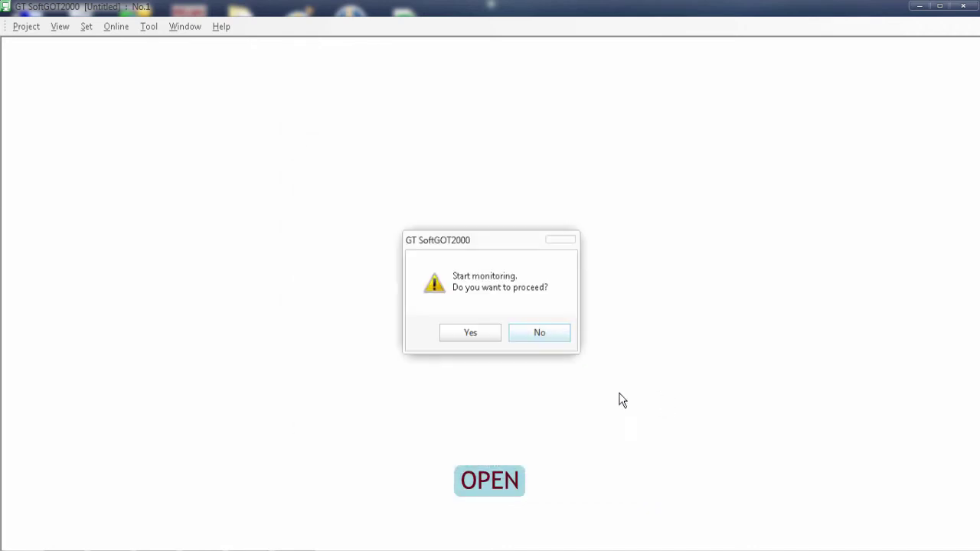
Start monitoring the project and agree to run without a license key for about 2 hours.
{"action": "left_click_drag", "start_coordinate": [505, 240], "coordinate": [551, 169]}
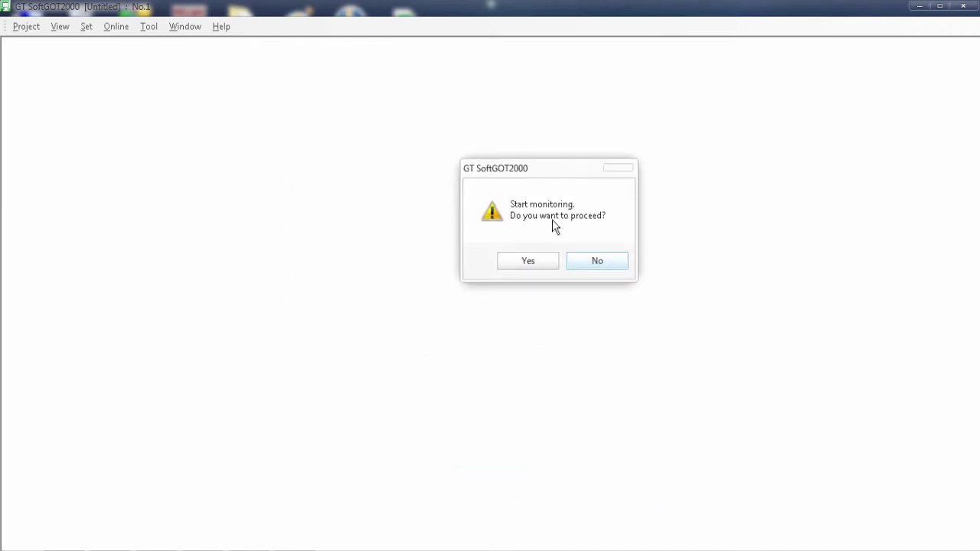
{"action": "left_click", "coordinate": [523, 260]}
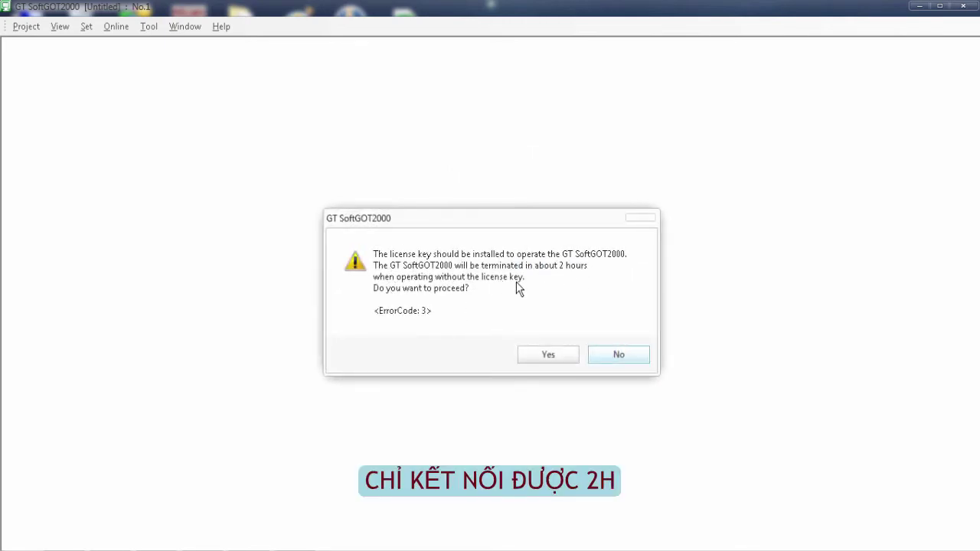
{"action": "left_click_drag", "start_coordinate": [530, 223], "coordinate": [545, 220]}
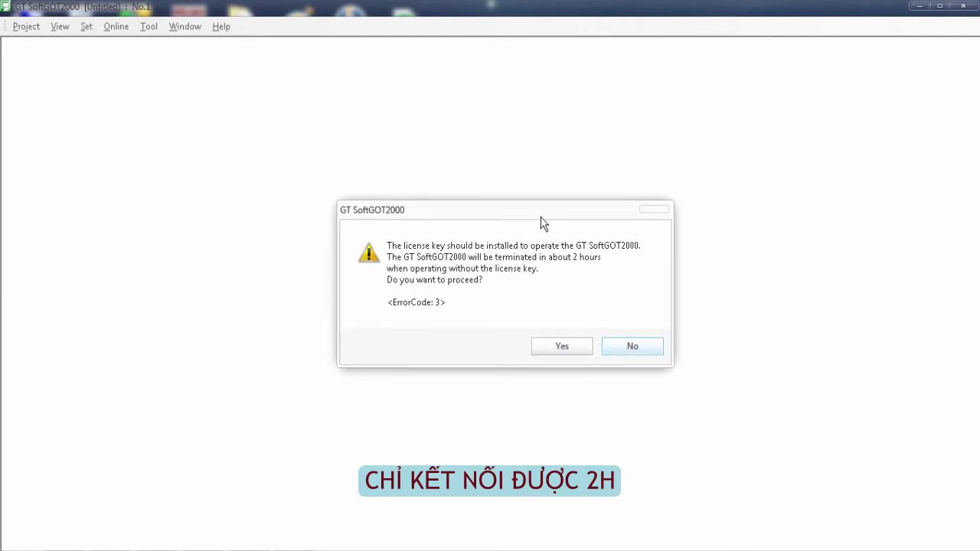
{"action": "left_click", "coordinate": [547, 349]}
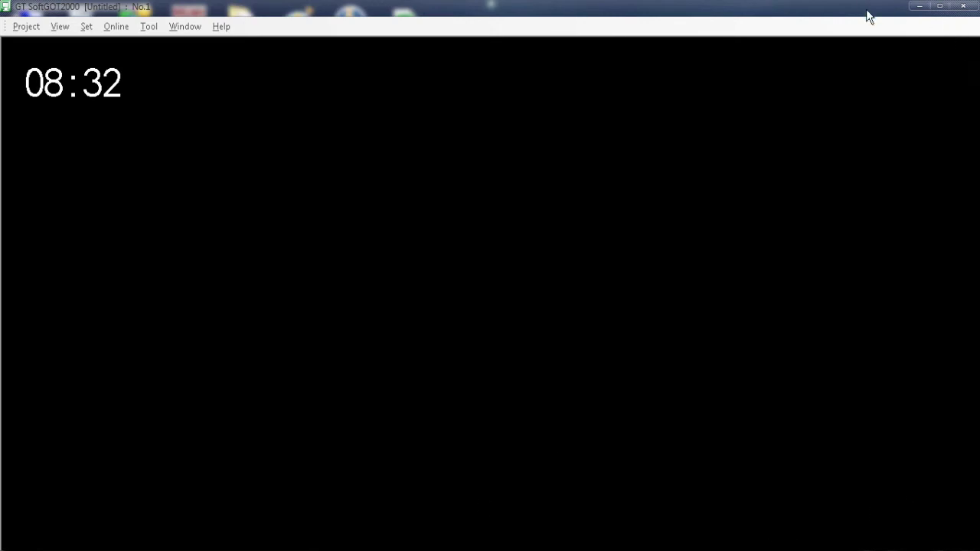
Change the monitoring display to full screen mode and confirm the switch.
{"action": "right_click", "coordinate": [505, 219]}
{"action": "left_click", "coordinate": [434, 194]}
{"action": "left_click", "coordinate": [69, 30]}
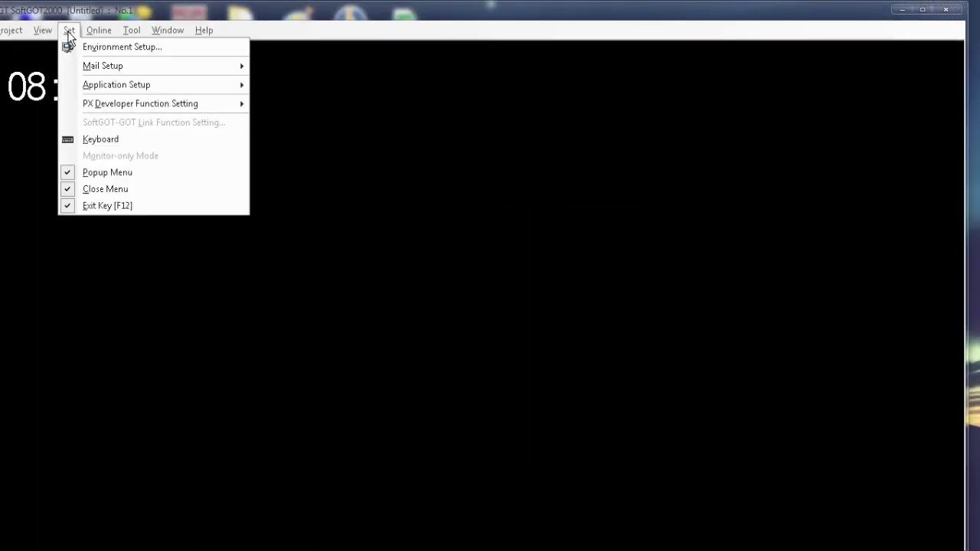
{"action": "mouse_move", "coordinate": [99, 30]}
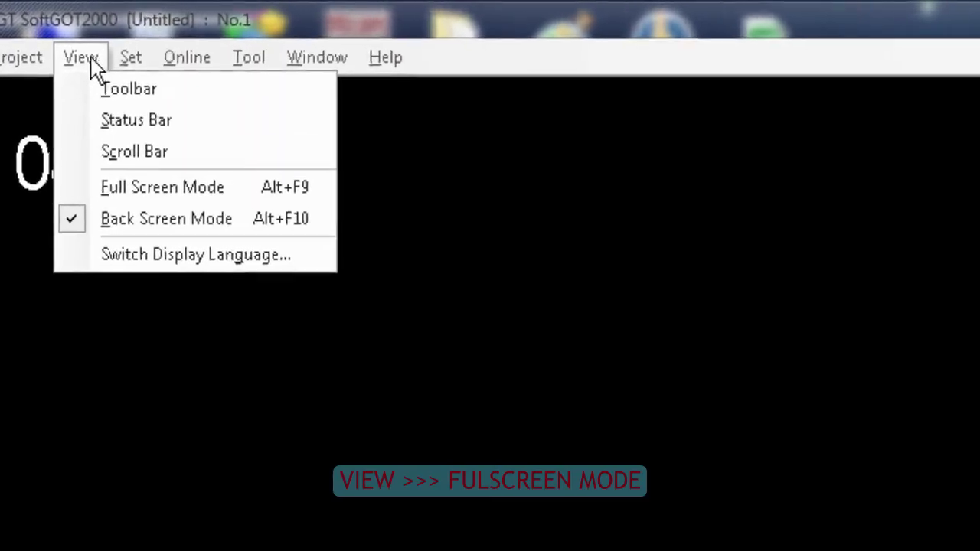
{"action": "left_click", "coordinate": [116, 186]}
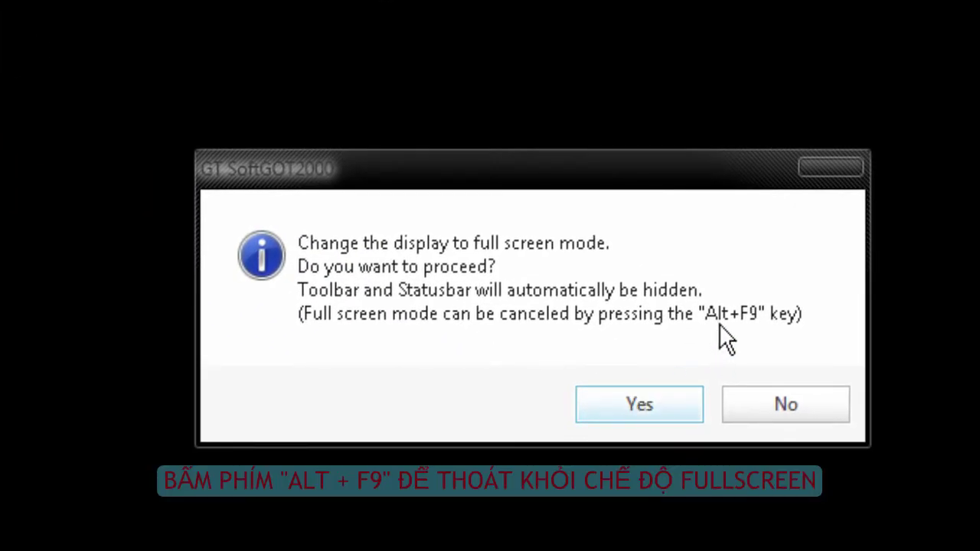
{"action": "left_click", "coordinate": [658, 405]}
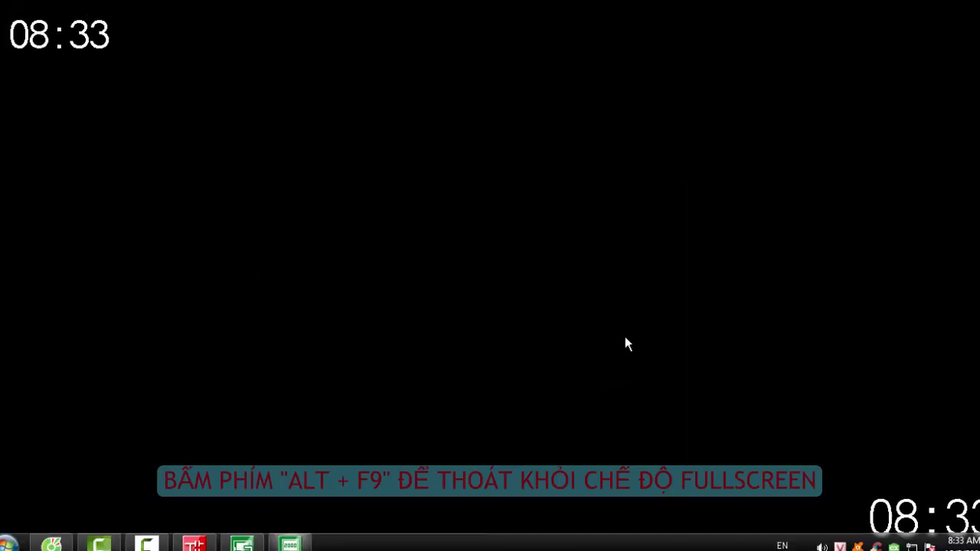
Turn on auto-hide for the Windows taskbar in its properties and apply the change.
{"action": "right_click", "coordinate": [357, 538]}
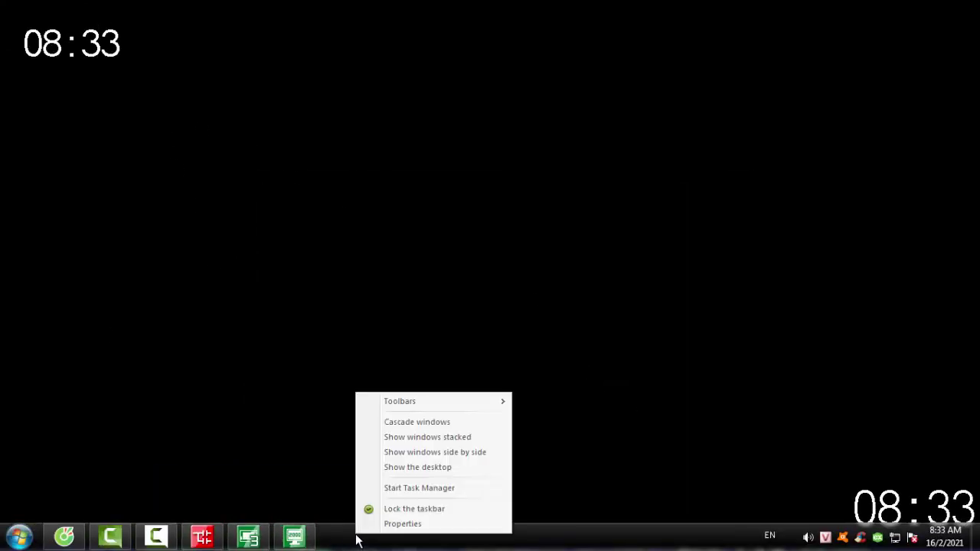
{"action": "left_click", "coordinate": [404, 525]}
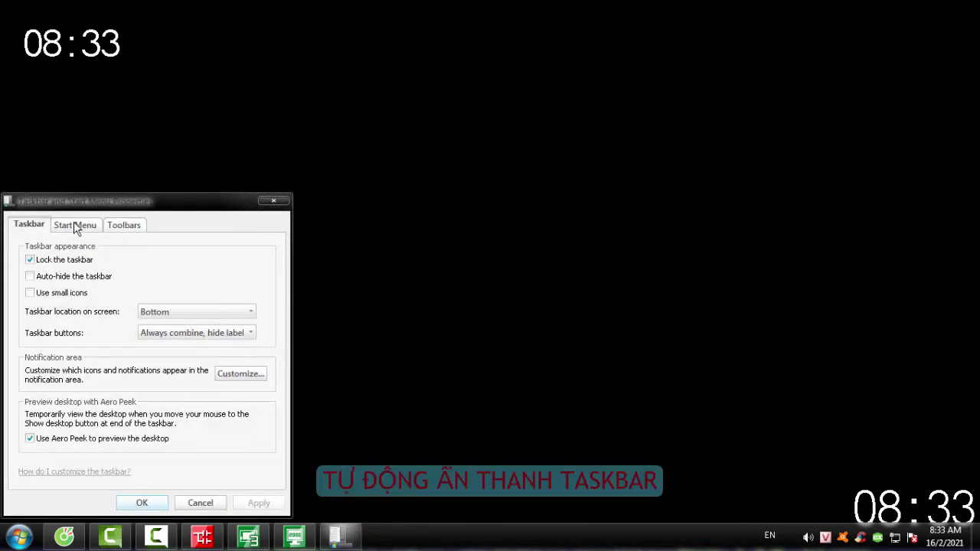
{"action": "left_click", "coordinate": [75, 224]}
{"action": "left_click", "coordinate": [257, 501]}
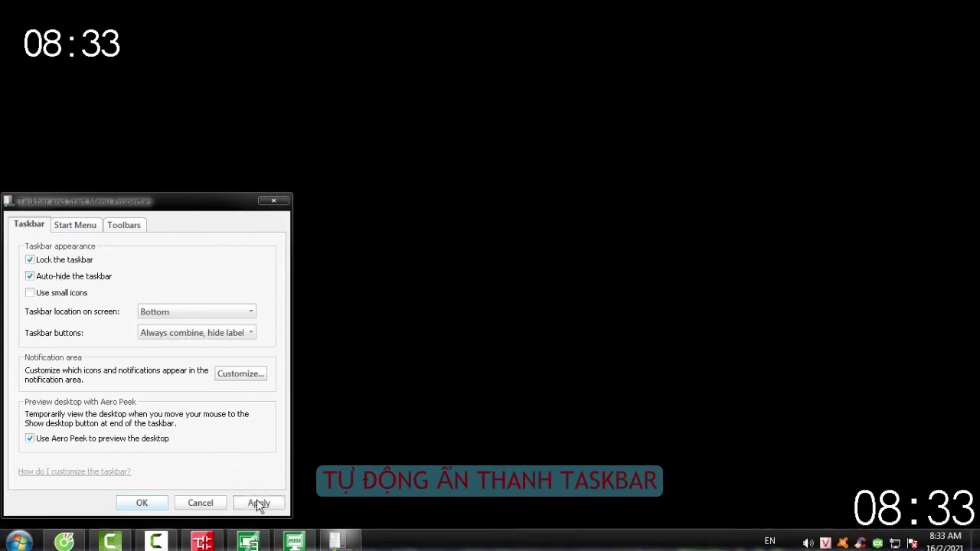
Confirm and close the taskbar properties, then switch to GT Designer3.
{"action": "left_click", "coordinate": [157, 507]}
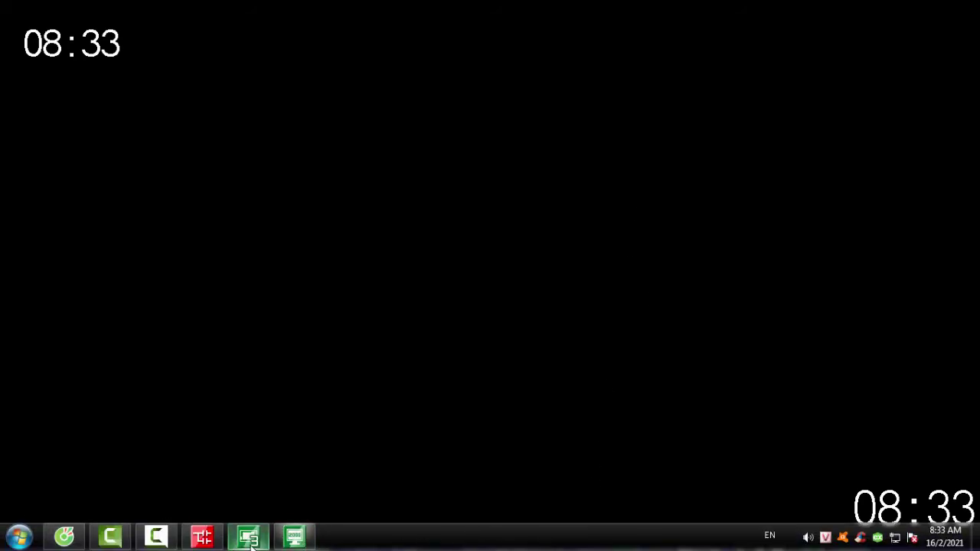
{"action": "left_click", "coordinate": [249, 538]}
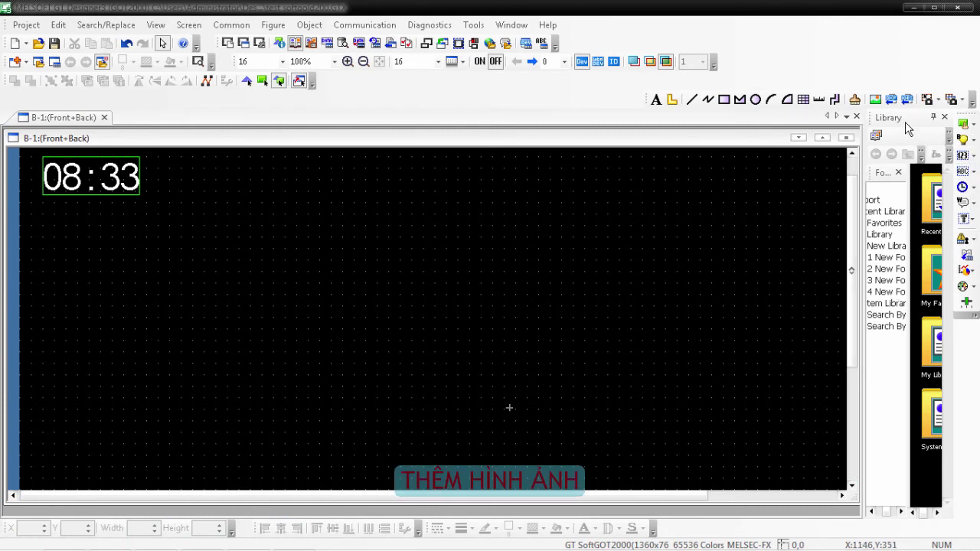
Widen the library display and open the System Library's Search By Function folder.
{"action": "left_click", "coordinate": [867, 229]}
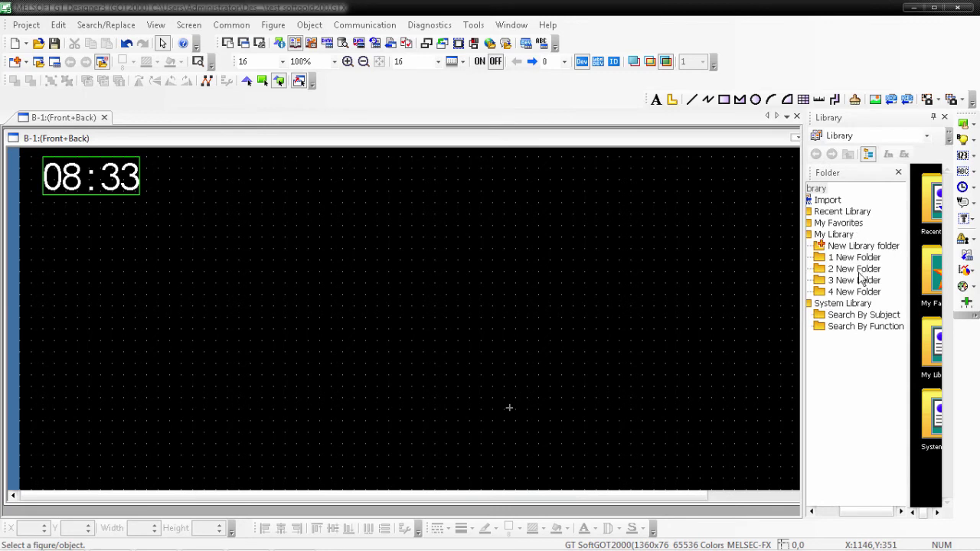
{"action": "left_click", "coordinate": [891, 316]}
{"action": "left_click_drag", "start_coordinate": [804, 391], "coordinate": [704, 398]}
{"action": "scroll", "coordinate": [904, 421], "scroll_direction": "down", "scroll_amount": 10}
{"action": "scroll", "coordinate": [933, 459], "scroll_direction": "down", "scroll_amount": 5}
{"action": "left_click", "coordinate": [804, 327]}
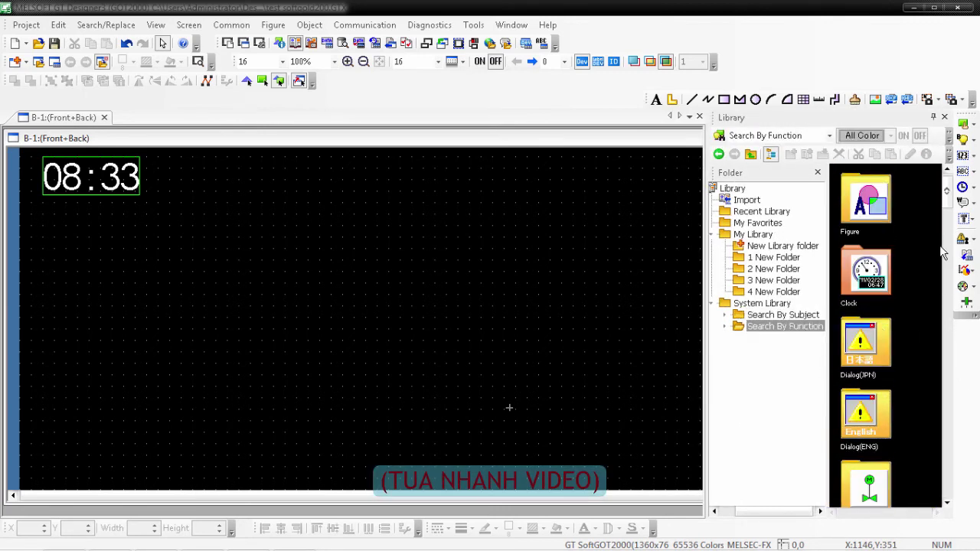
Browse the function library to the Switch Figure folder and open its FA Metal Switch Figure set.
{"action": "scroll", "coordinate": [921, 438], "scroll_direction": "down", "scroll_amount": 8}
{"action": "double_click", "coordinate": [866, 360]}
{"action": "double_click", "coordinate": [886, 327]}
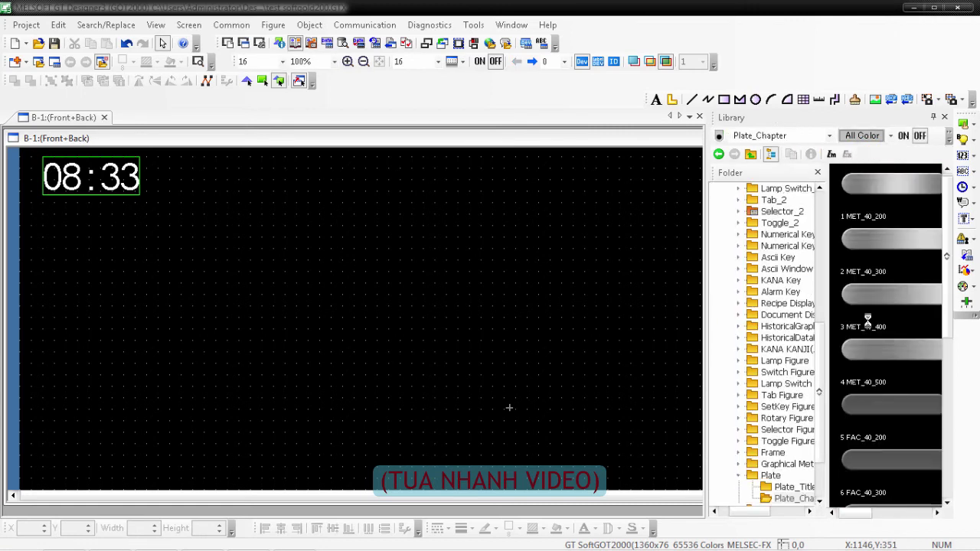
{"action": "scroll", "coordinate": [896, 341], "scroll_direction": "up", "scroll_amount": 1}
{"action": "left_click", "coordinate": [788, 372]}
{"action": "left_click", "coordinate": [858, 429]}
{"action": "double_click", "coordinate": [858, 429]}
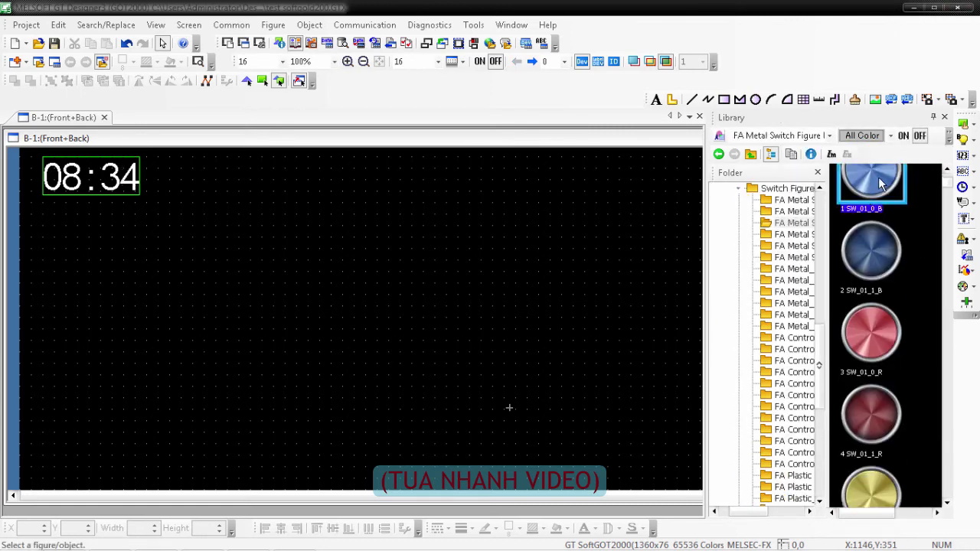
Place the blue SW_01_0_B and red SW_01_0_R switch figures side by side in the middle of screen B-1.
{"action": "left_click_drag", "start_coordinate": [870, 180], "coordinate": [260, 246]}
{"action": "left_click", "coordinate": [404, 301]}
{"action": "left_click_drag", "start_coordinate": [871, 332], "coordinate": [401, 249]}
Try out a clock from the Analog Clock(JPN) library on screen B-1 beside the red switch figure, and delete it.
{"action": "scroll", "coordinate": [787, 458], "scroll_direction": "down", "scroll_amount": 8}
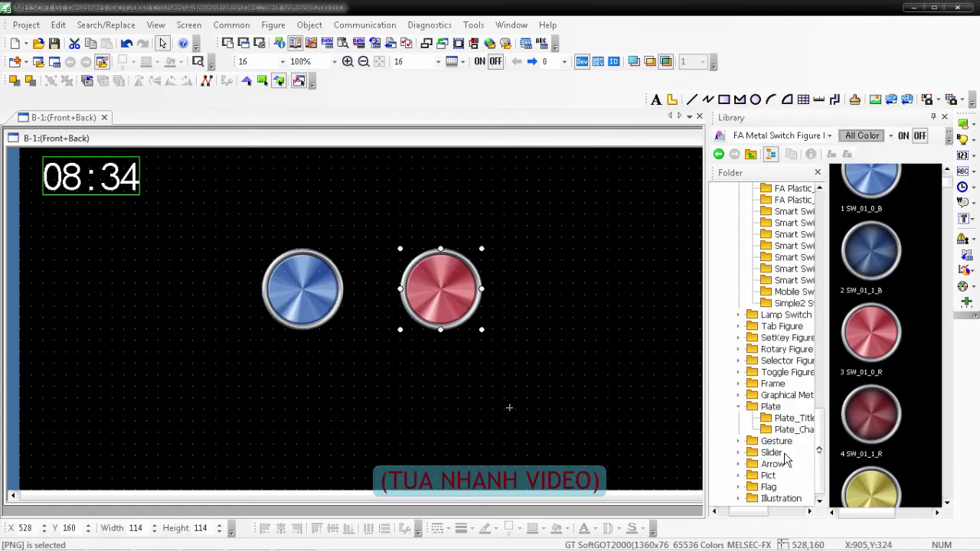
{"action": "left_click", "coordinate": [772, 457]}
{"action": "scroll", "coordinate": [792, 306], "scroll_direction": "up", "scroll_amount": 10}
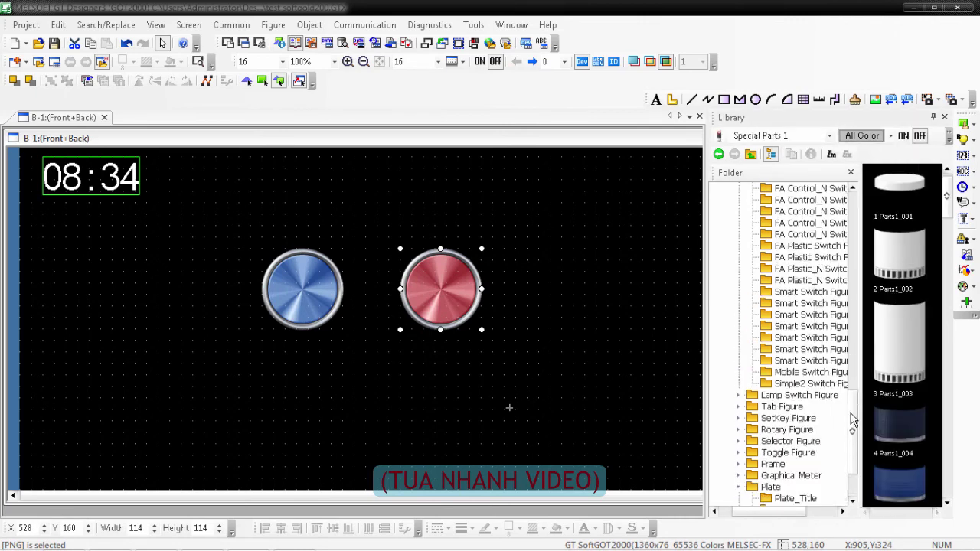
{"action": "scroll", "coordinate": [792, 305], "scroll_direction": "up", "scroll_amount": 6}
{"action": "left_click", "coordinate": [771, 303]}
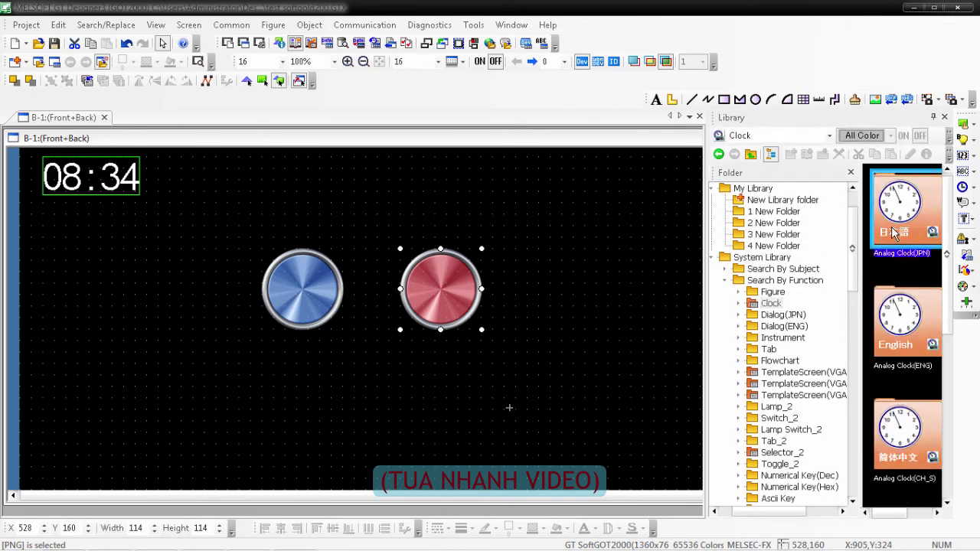
{"action": "left_click", "coordinate": [739, 303]}
{"action": "left_click", "coordinate": [809, 315]}
{"action": "left_click_drag", "start_coordinate": [908, 222], "coordinate": [551, 230]}
{"action": "key", "text": "Delete"}
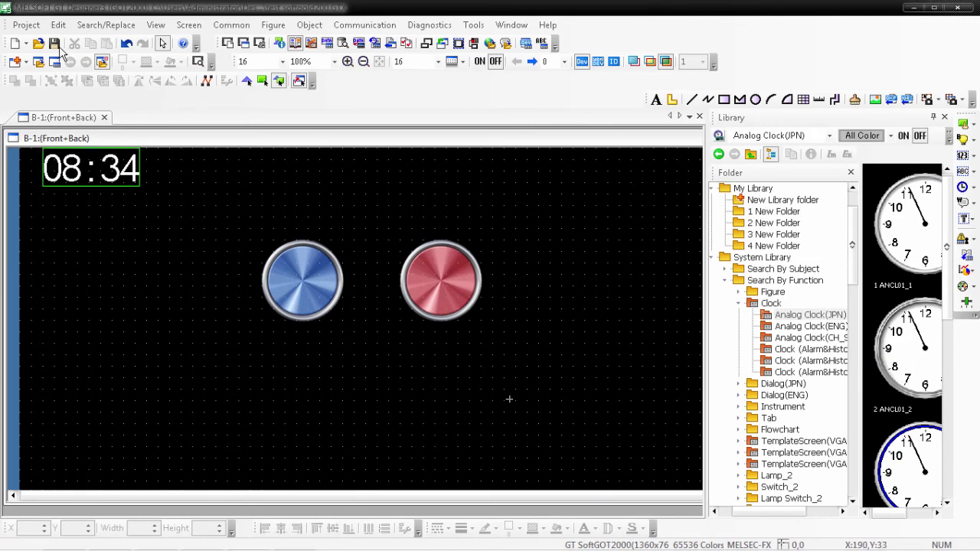
Save the edited project and minimize GT Designer3 to return to the full-screen GT SoftGOT2000 monitor.
{"action": "left_click", "coordinate": [55, 44]}
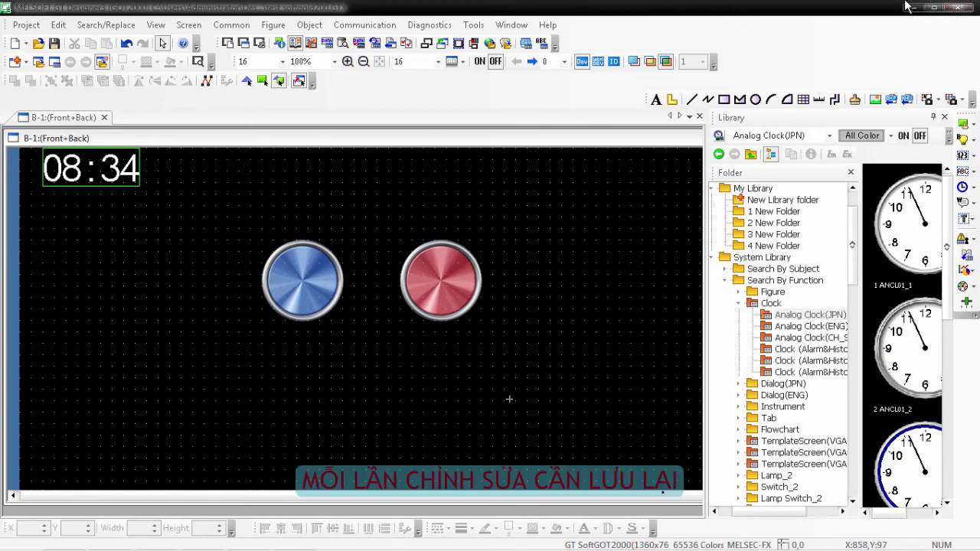
{"action": "left_click", "coordinate": [928, 7]}
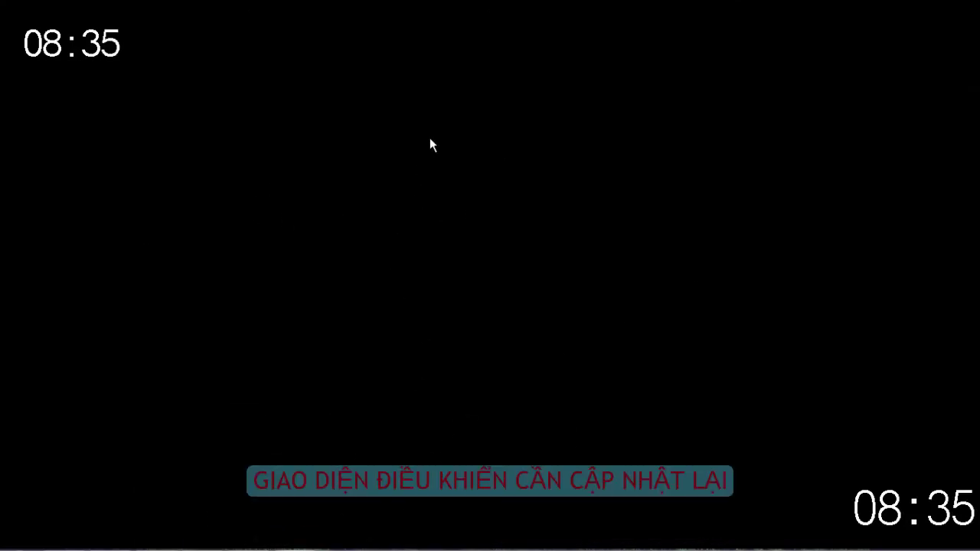
{"action": "right_click", "coordinate": [459, 209]}
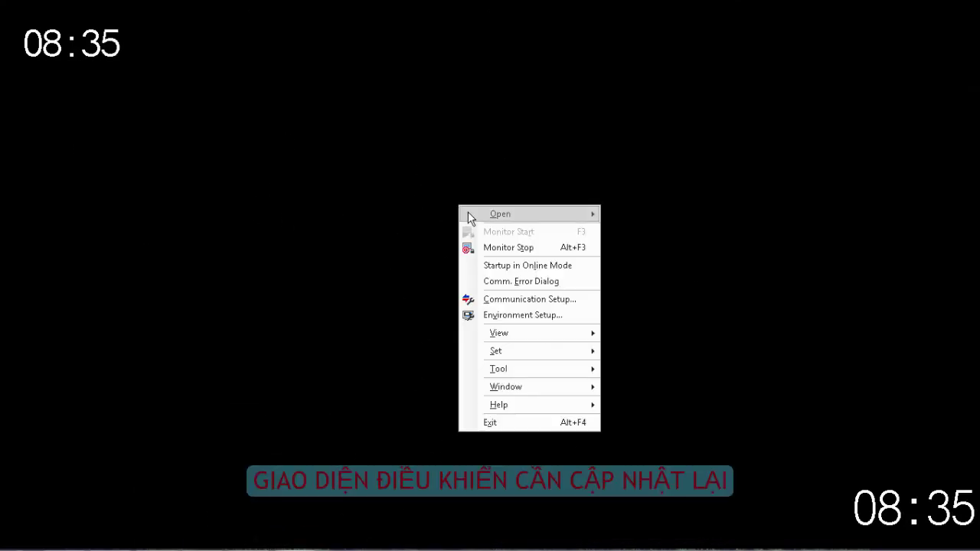
{"action": "mouse_move", "coordinate": [537, 216]}
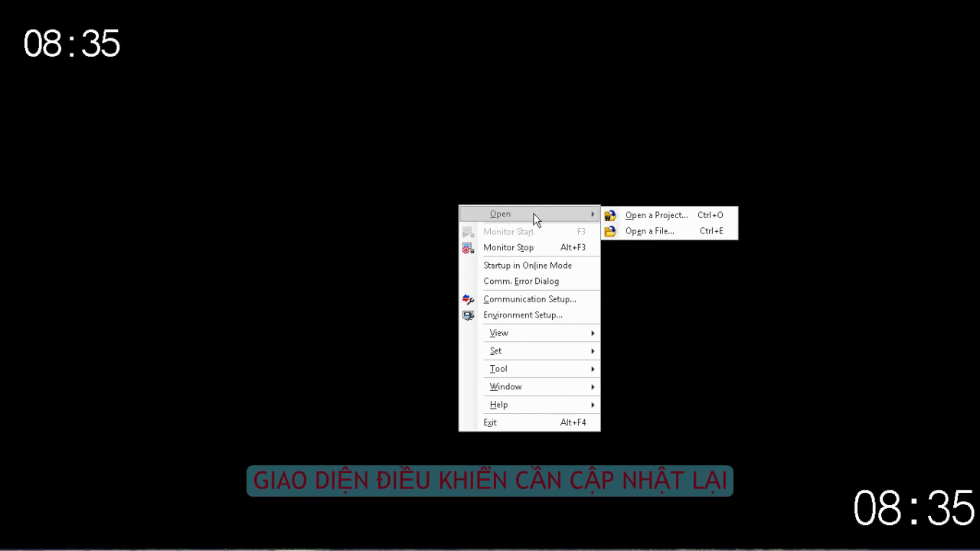
{"action": "left_click", "coordinate": [625, 215]}
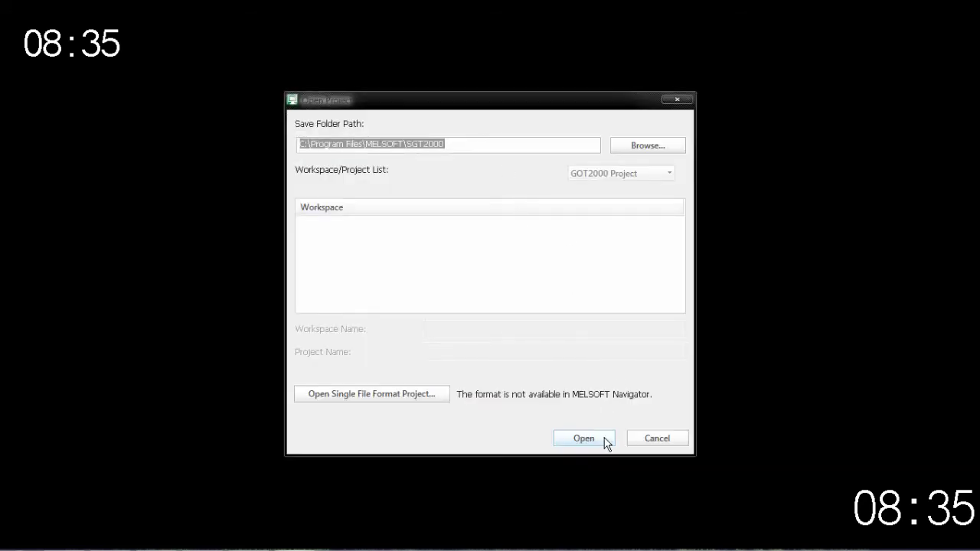
{"action": "left_click", "coordinate": [617, 440]}
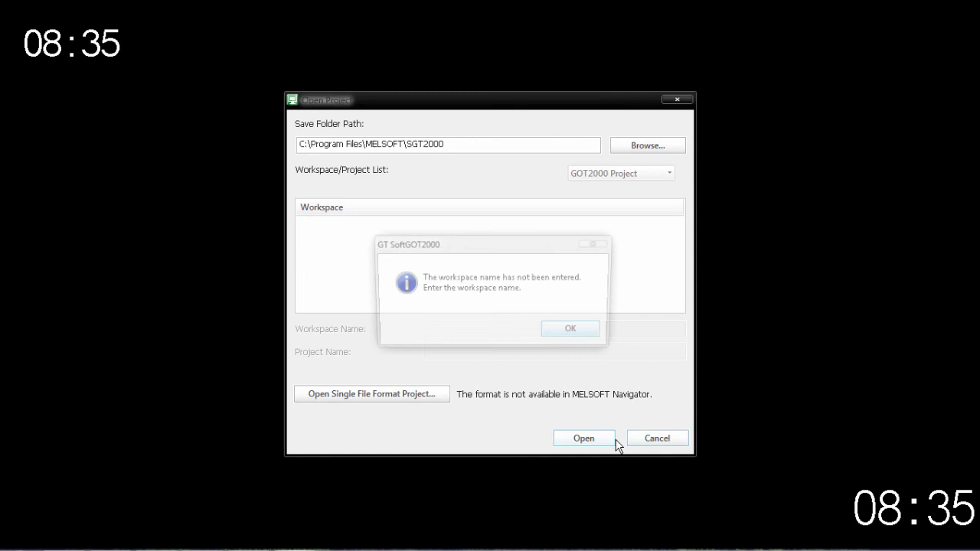
{"action": "left_click", "coordinate": [657, 442]}
{"action": "left_click", "coordinate": [576, 330]}
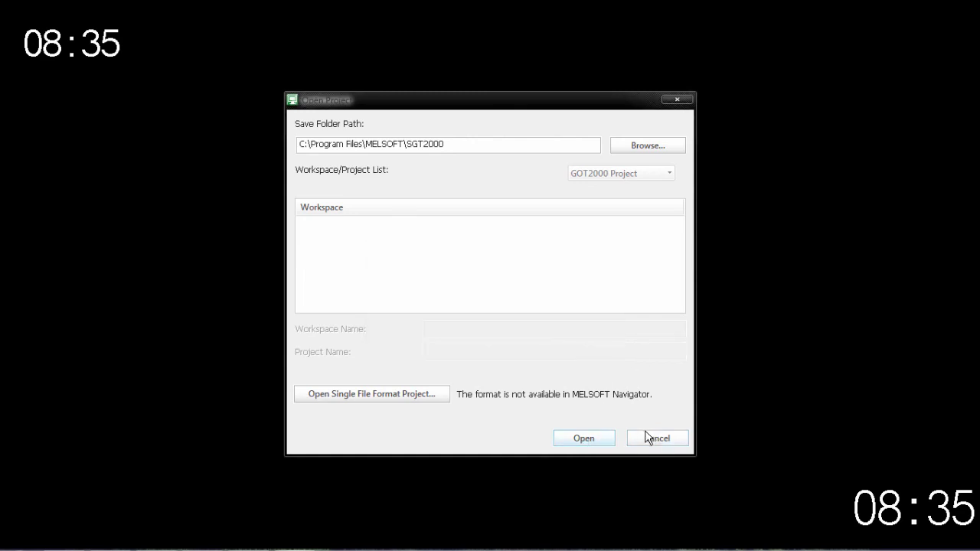
{"action": "left_click", "coordinate": [657, 438]}
Reload the project file test softgold200.GTX from the Desktop into the running monitor.
{"action": "right_click", "coordinate": [450, 200]}
{"action": "mouse_move", "coordinate": [520, 204]}
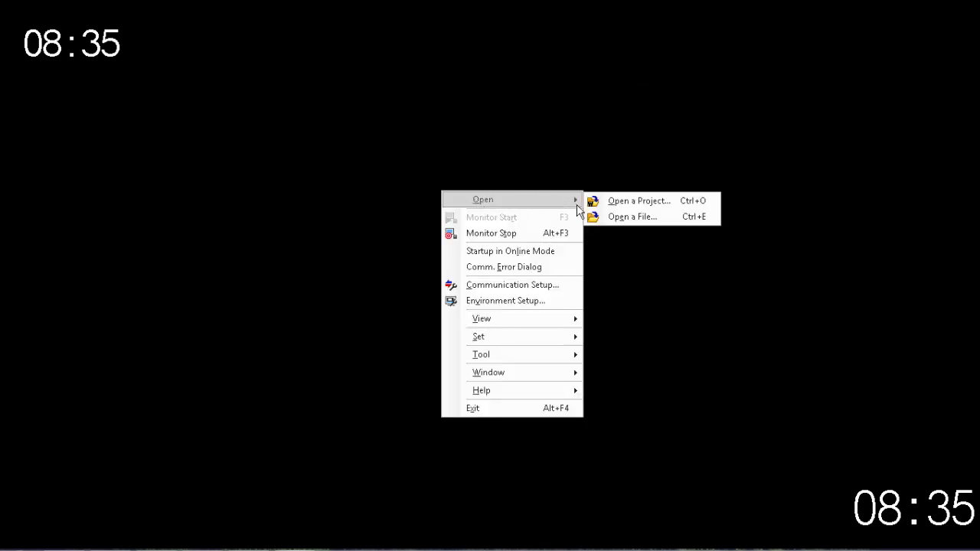
{"action": "left_click", "coordinate": [598, 218]}
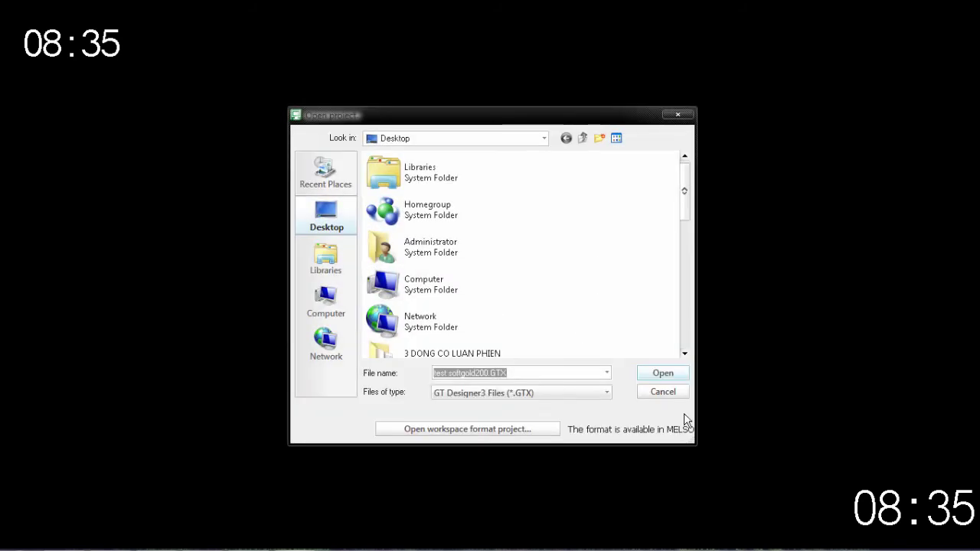
{"action": "left_click", "coordinate": [672, 373]}
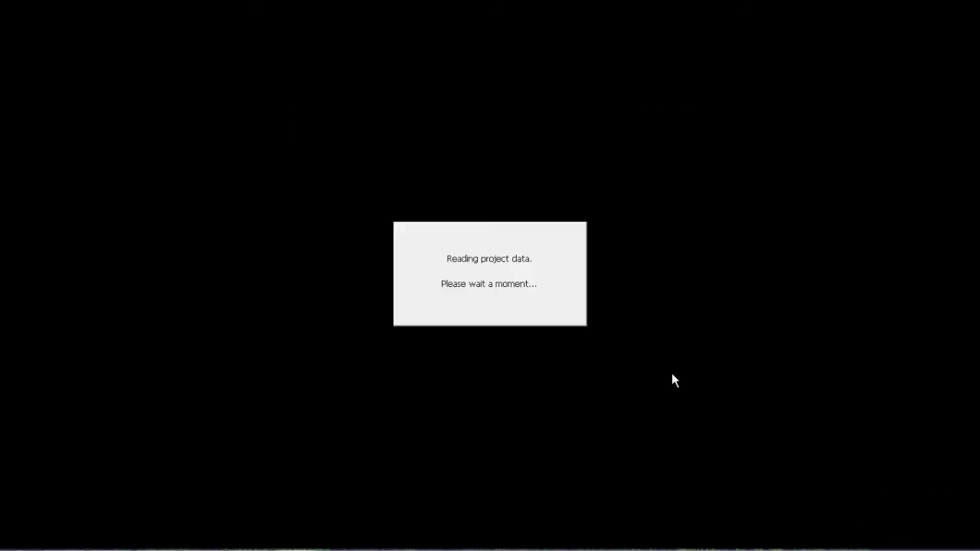